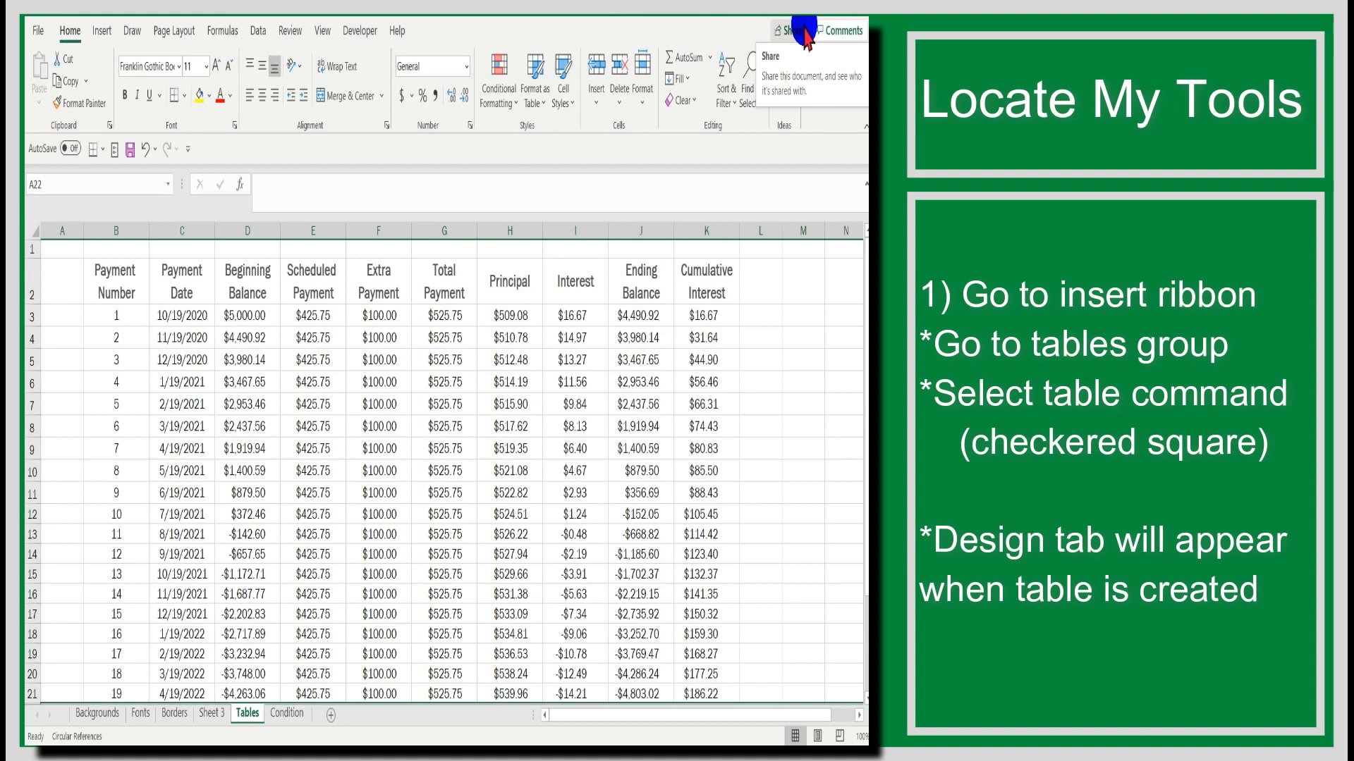
Step: Convert the payment schedule range B2:K21 into a table with headers
click(103, 32)
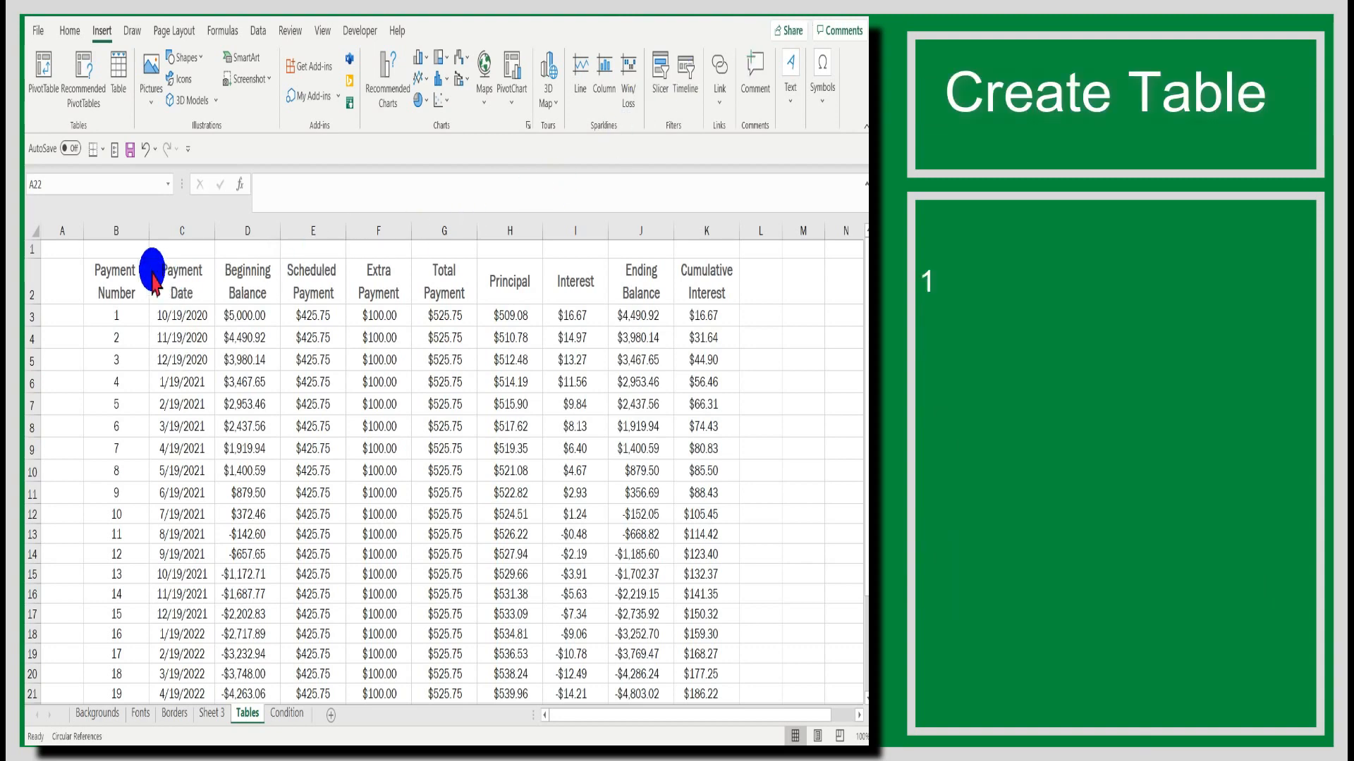
scroll(116, 282, down, 1)
click(115, 269)
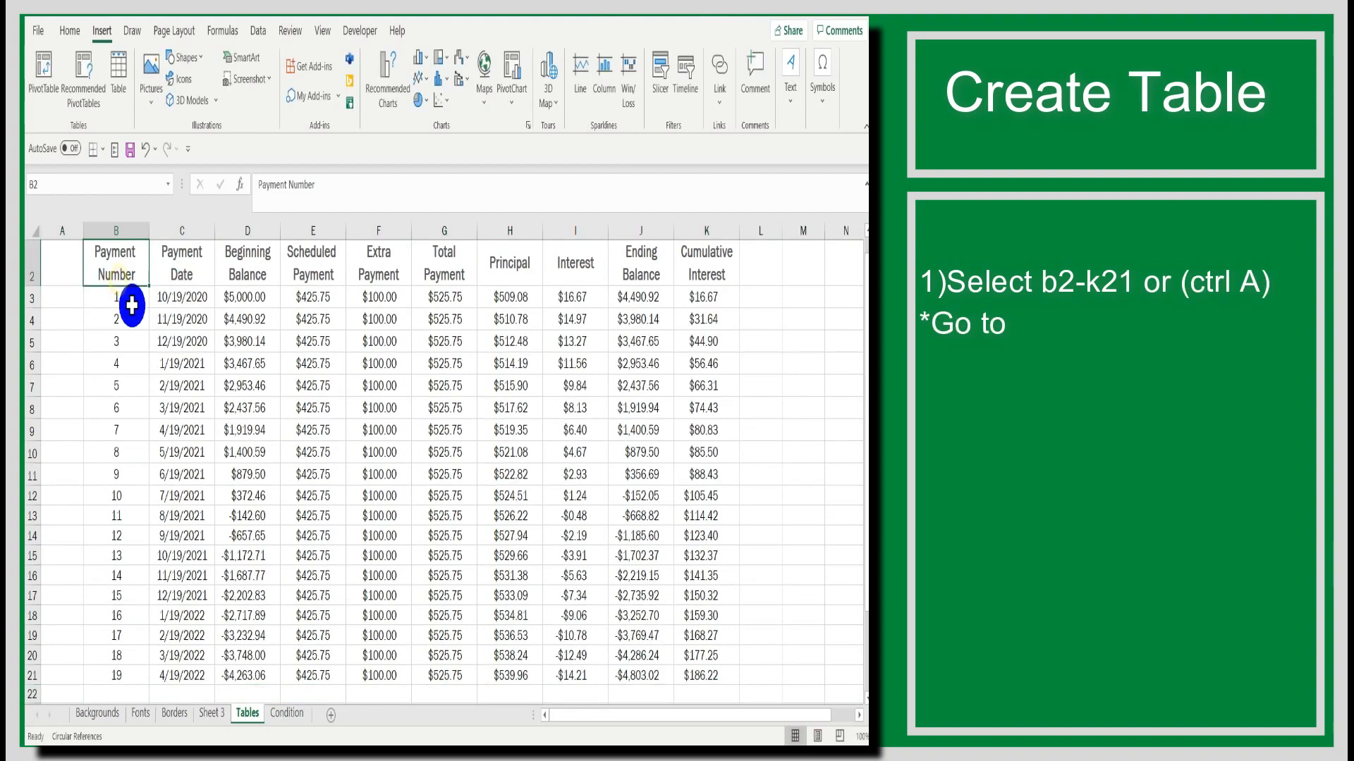
click(124, 300)
drag(121, 270, 729, 676)
scroll(730, 656, down, 1)
scroll(730, 635, up, 2)
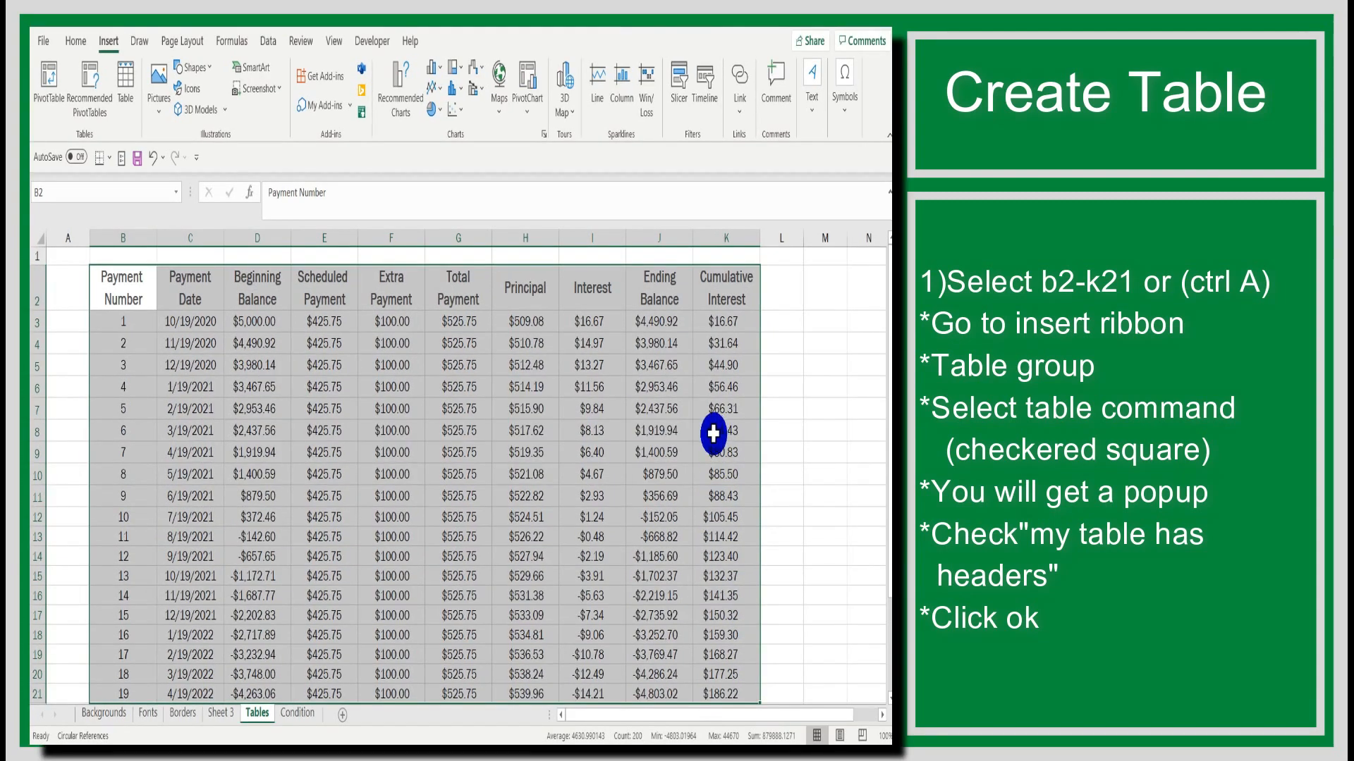
click(826, 29)
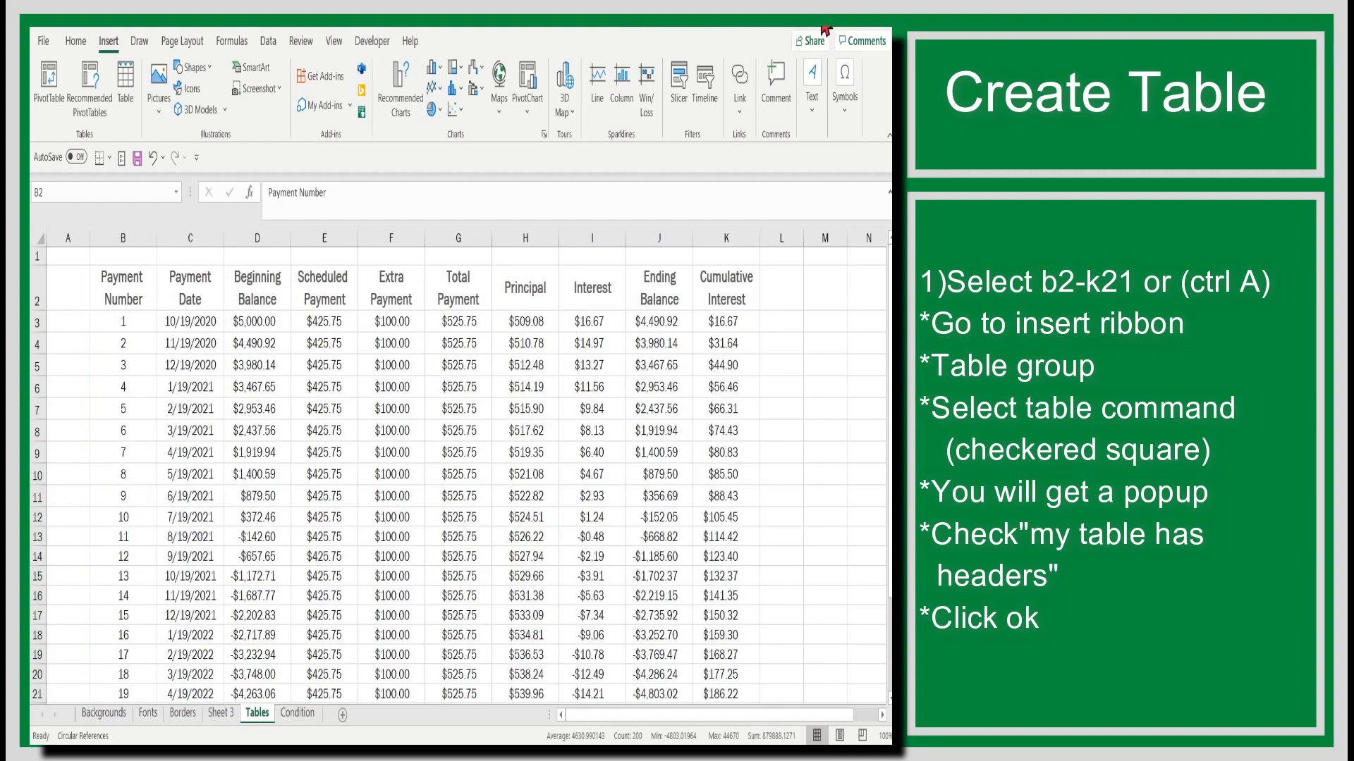
key(ctrl+a)
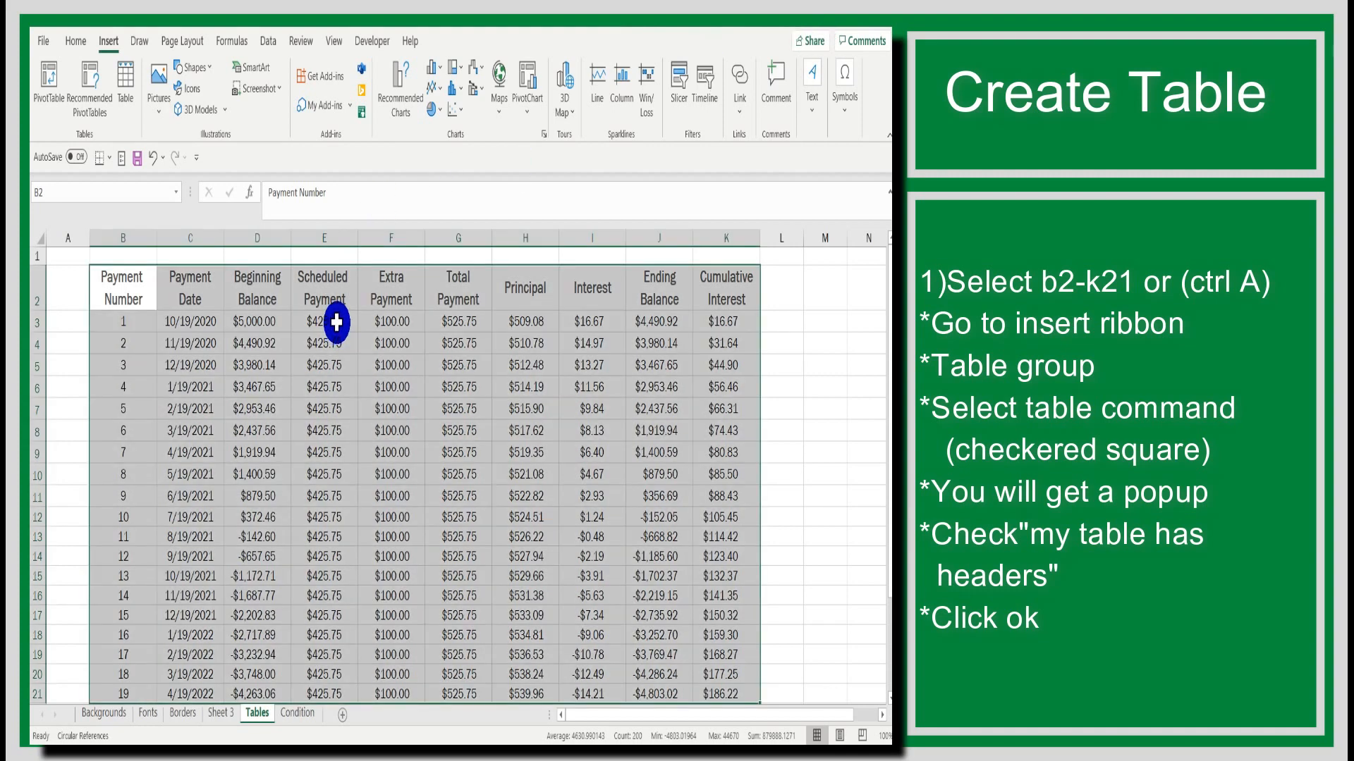
click(124, 85)
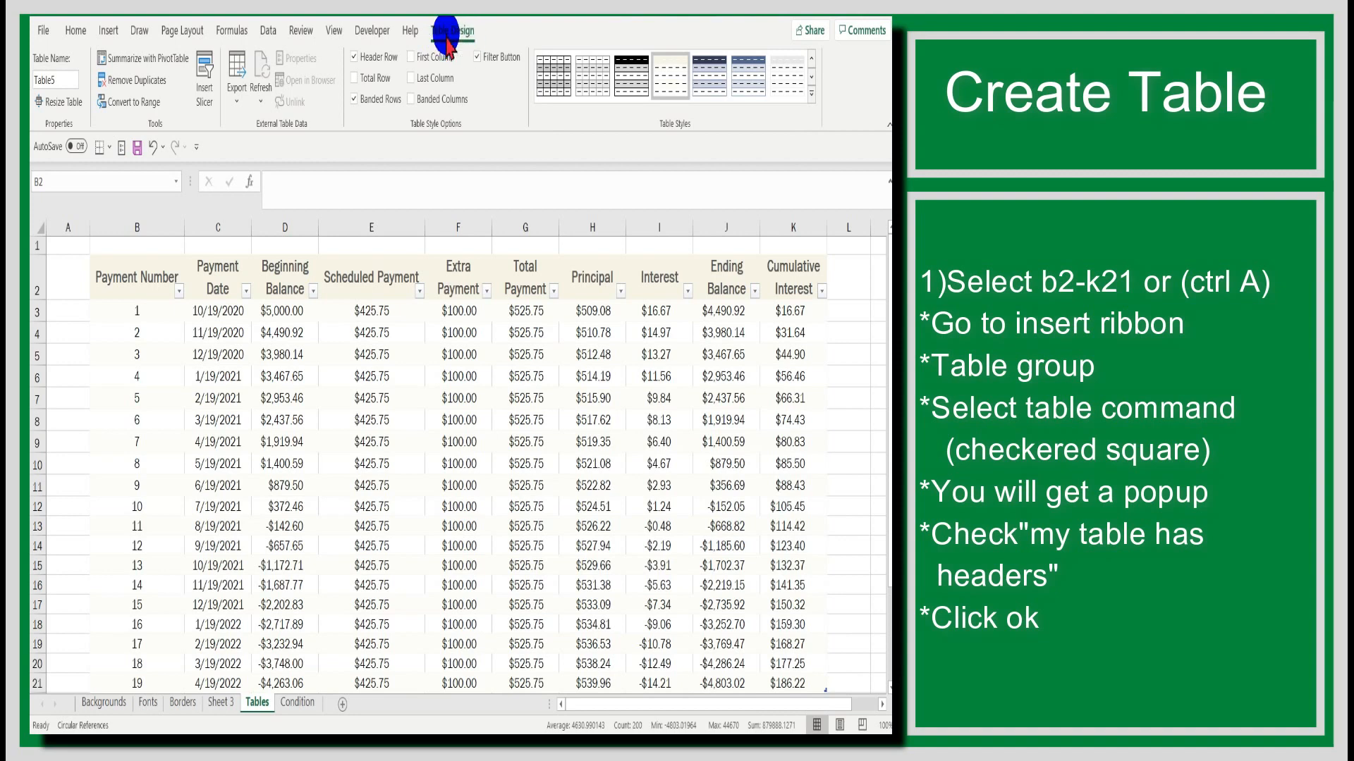
Step: Apply the Blue-Gray, Table Style Medium 3 style to the table
key(ctrl+a)
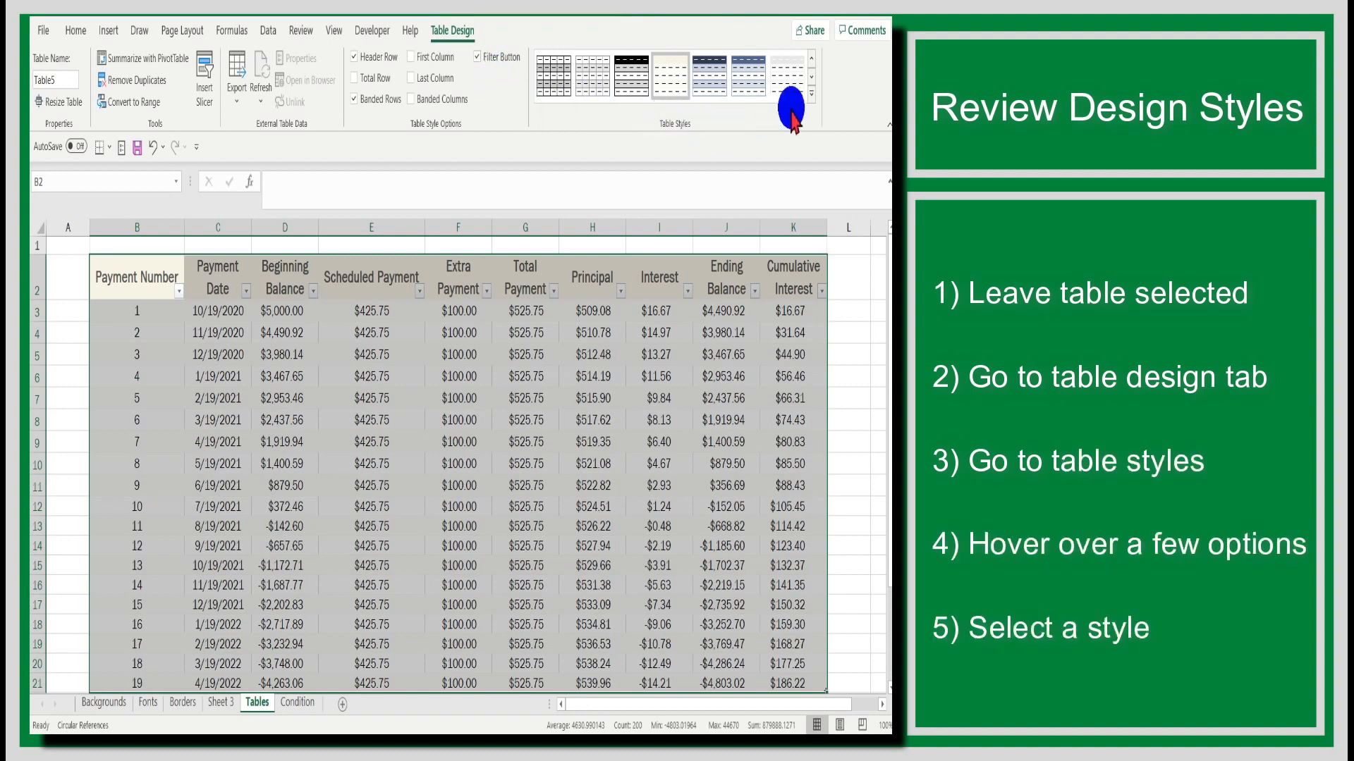
click(813, 100)
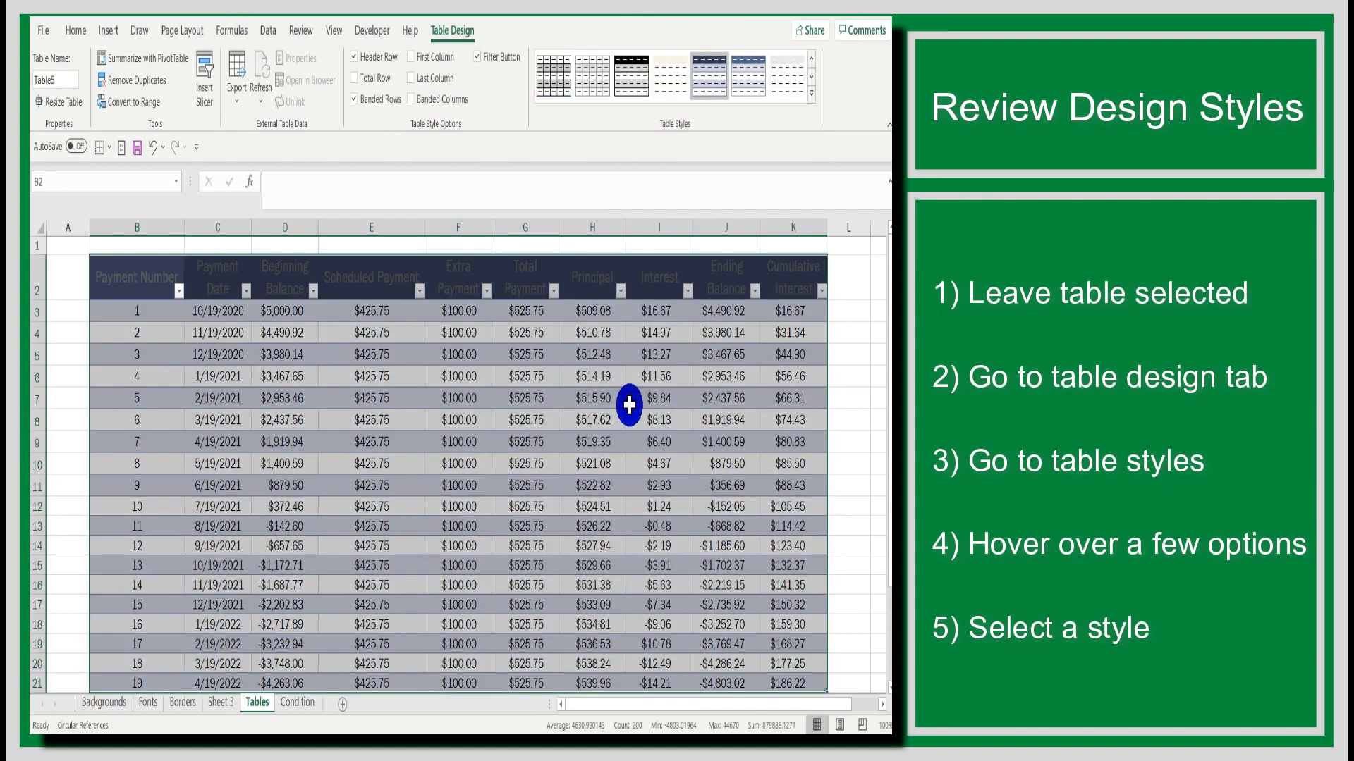
click(629, 407)
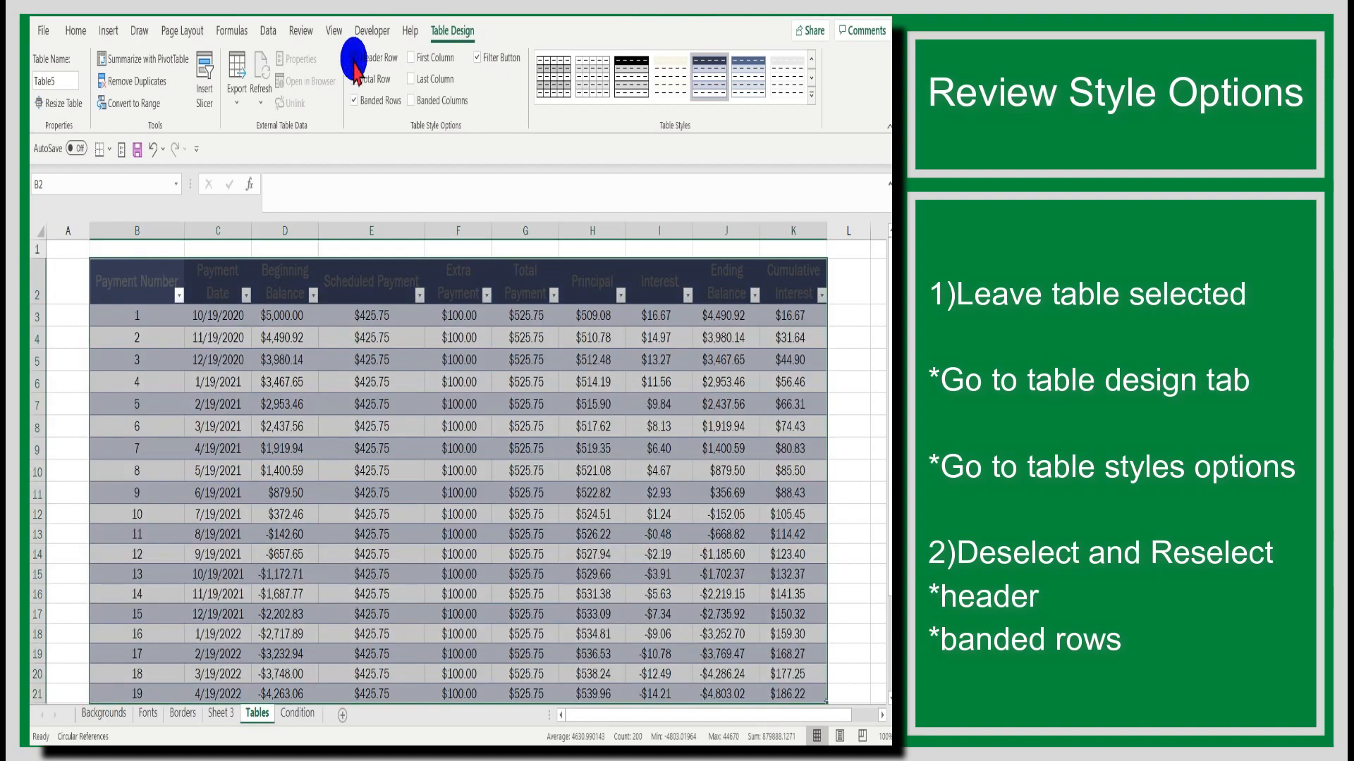
Step: Turn the table's header row and banded rows off and back on
click(355, 60)
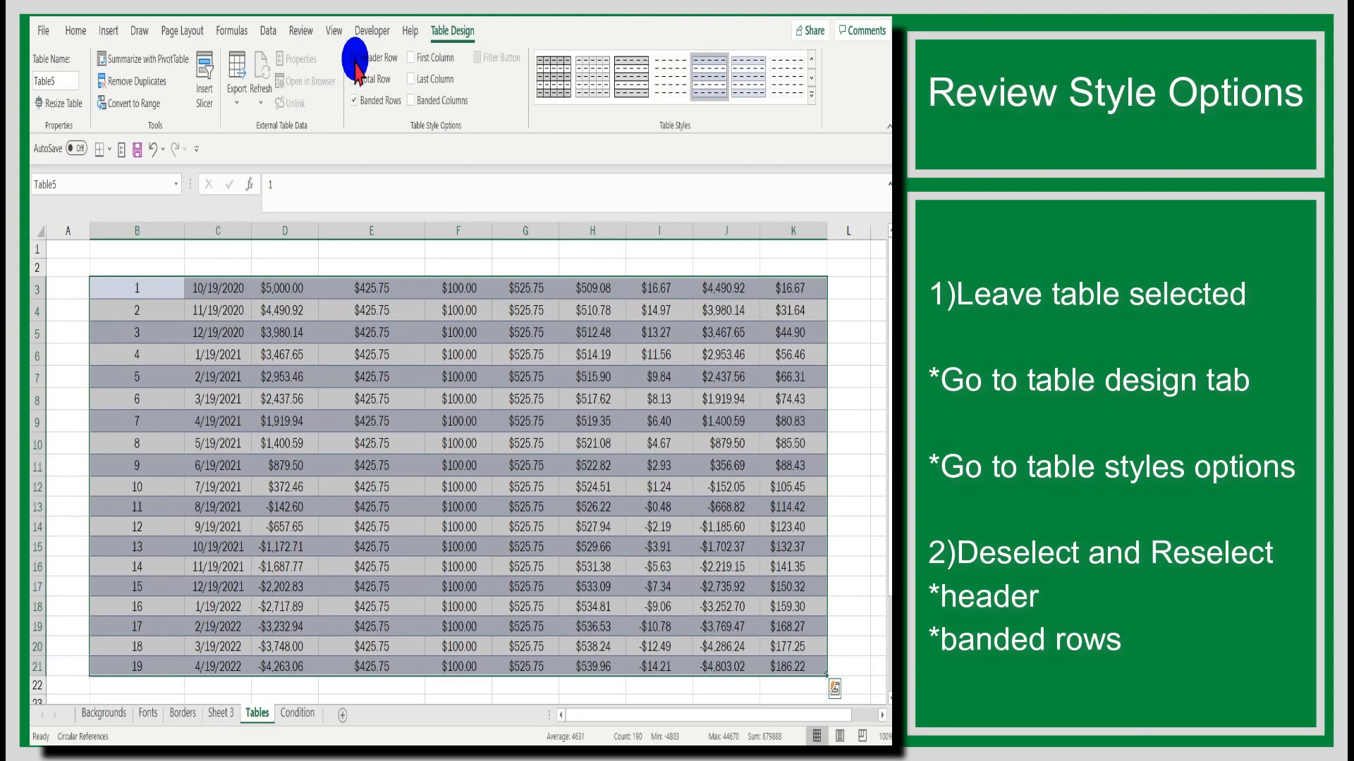
click(355, 60)
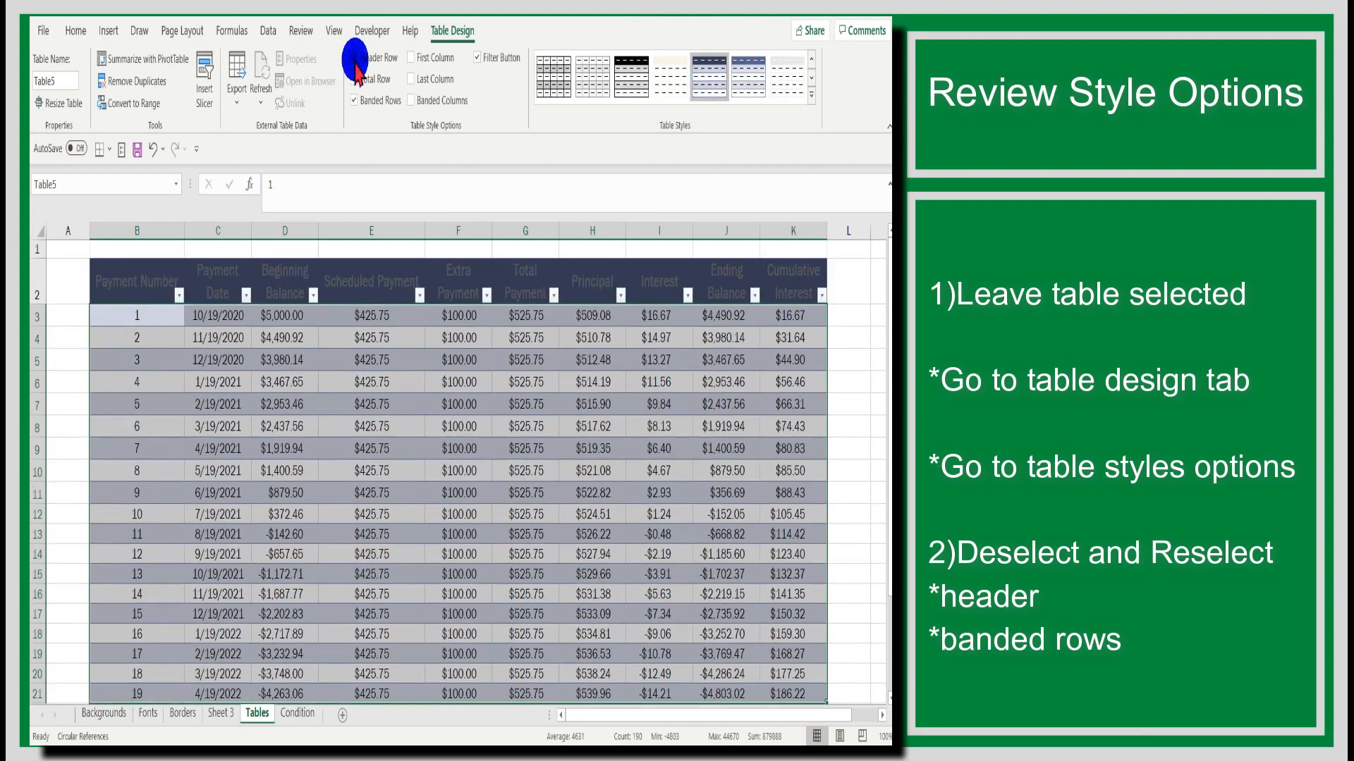
click(354, 101)
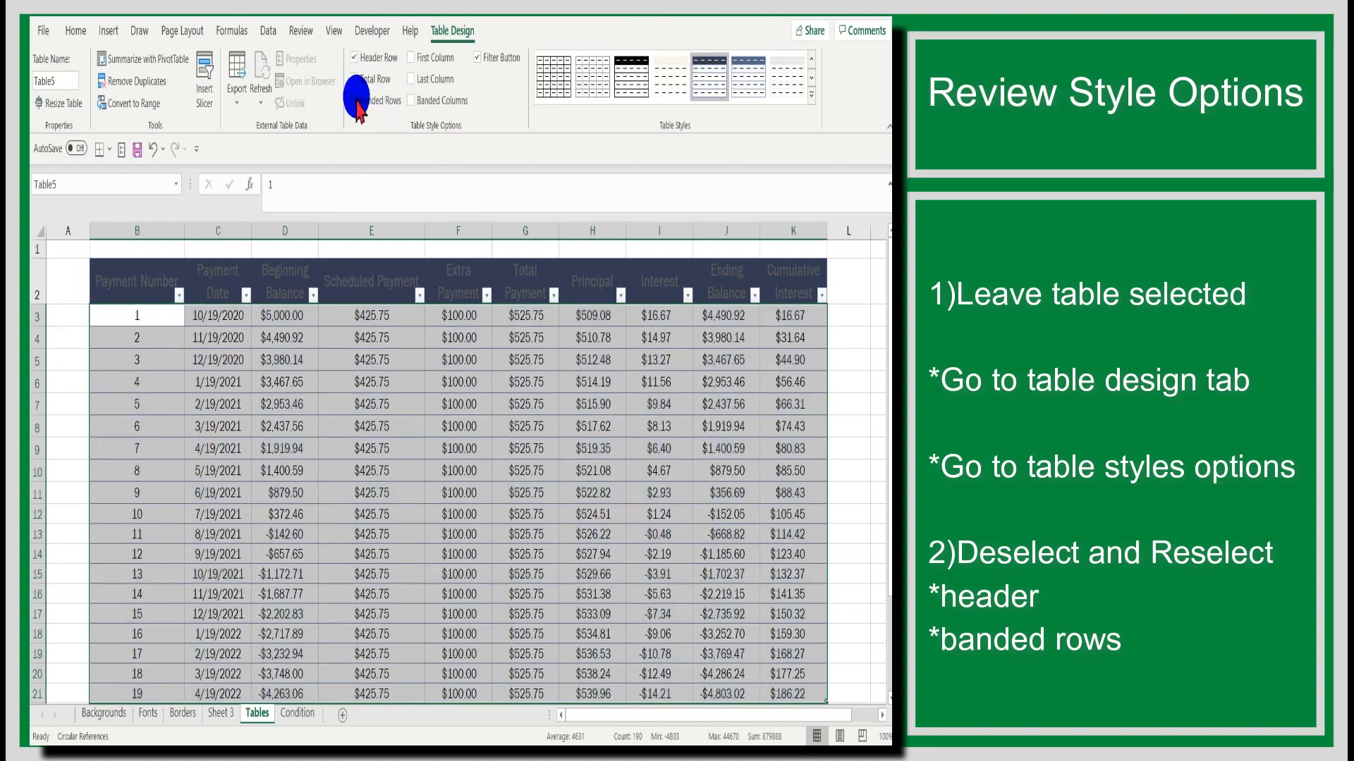
click(356, 101)
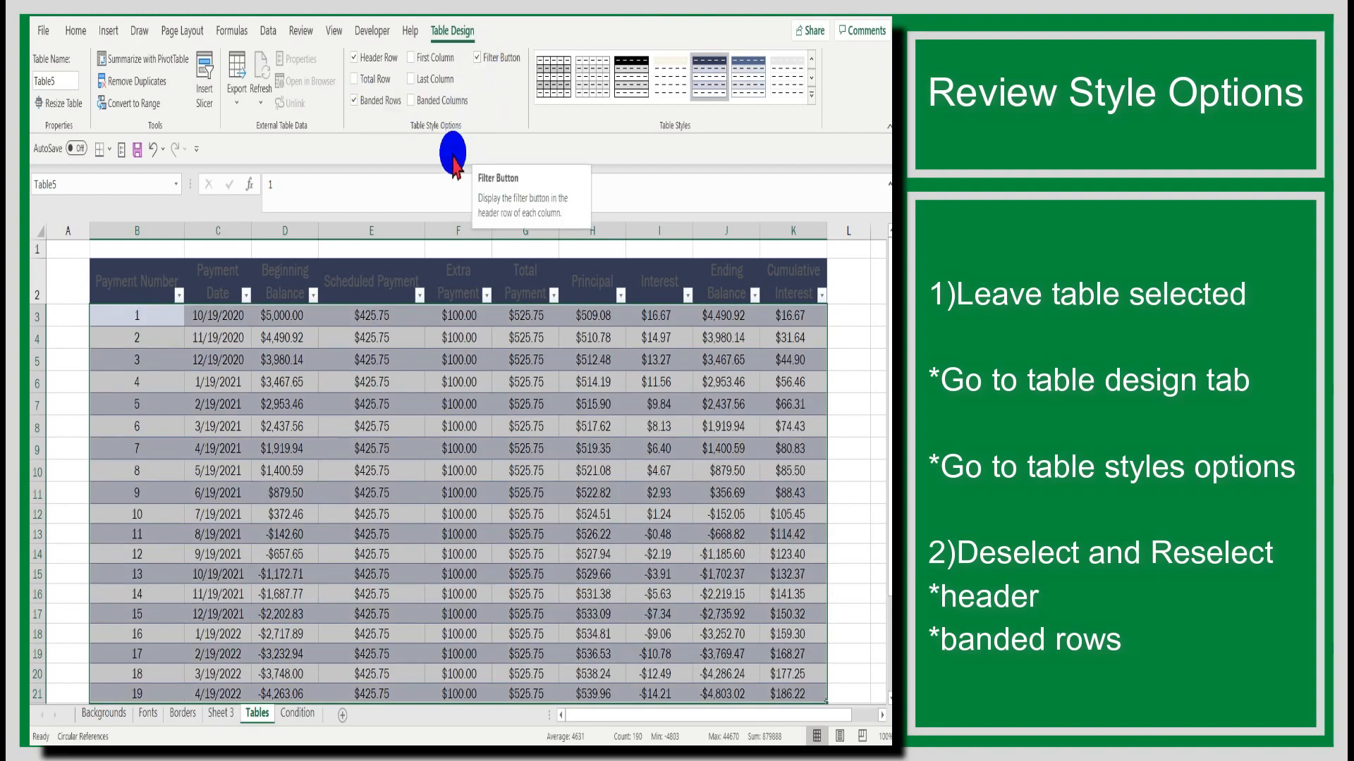
Step: Add row 22 to the table from cell K21 and fill it with payment 20 dated 4/30/2020 and sample amounts
scroll(458, 224, down, 1)
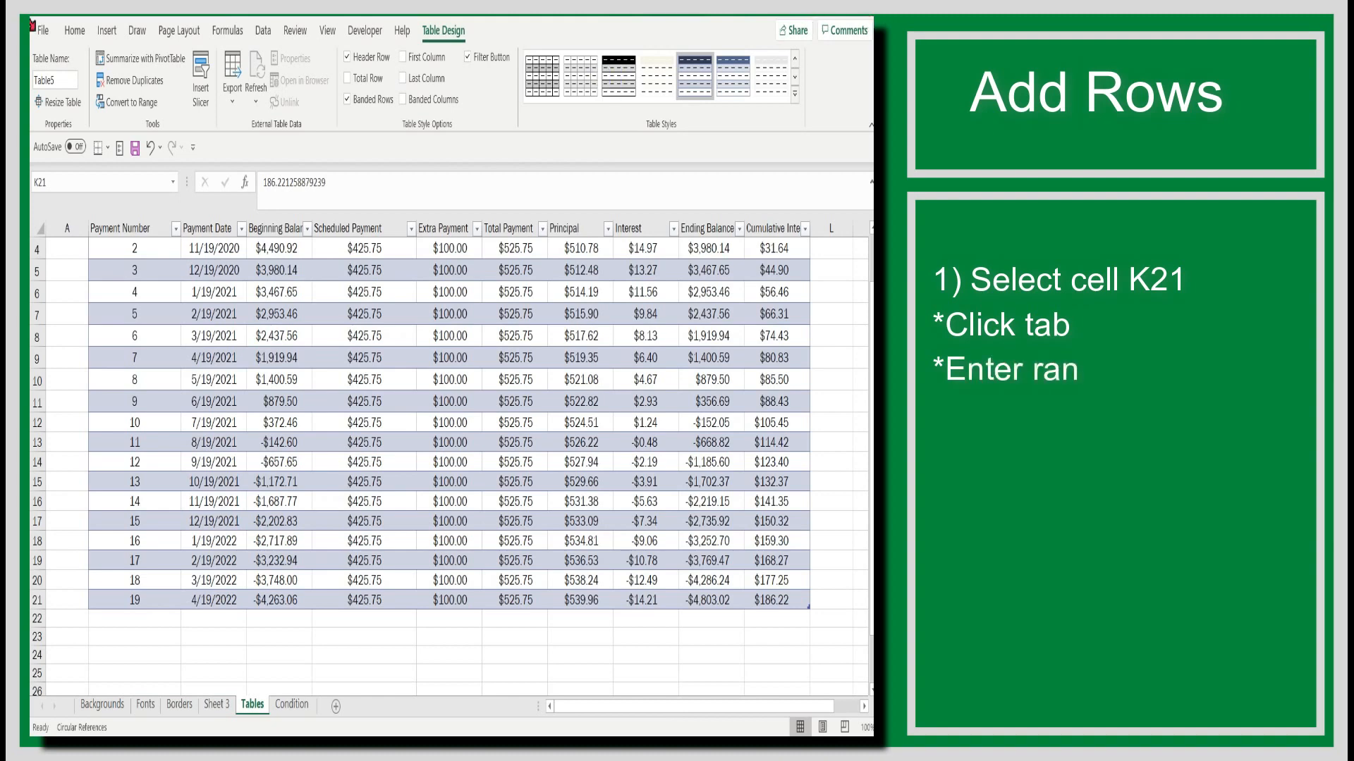
click(783, 600)
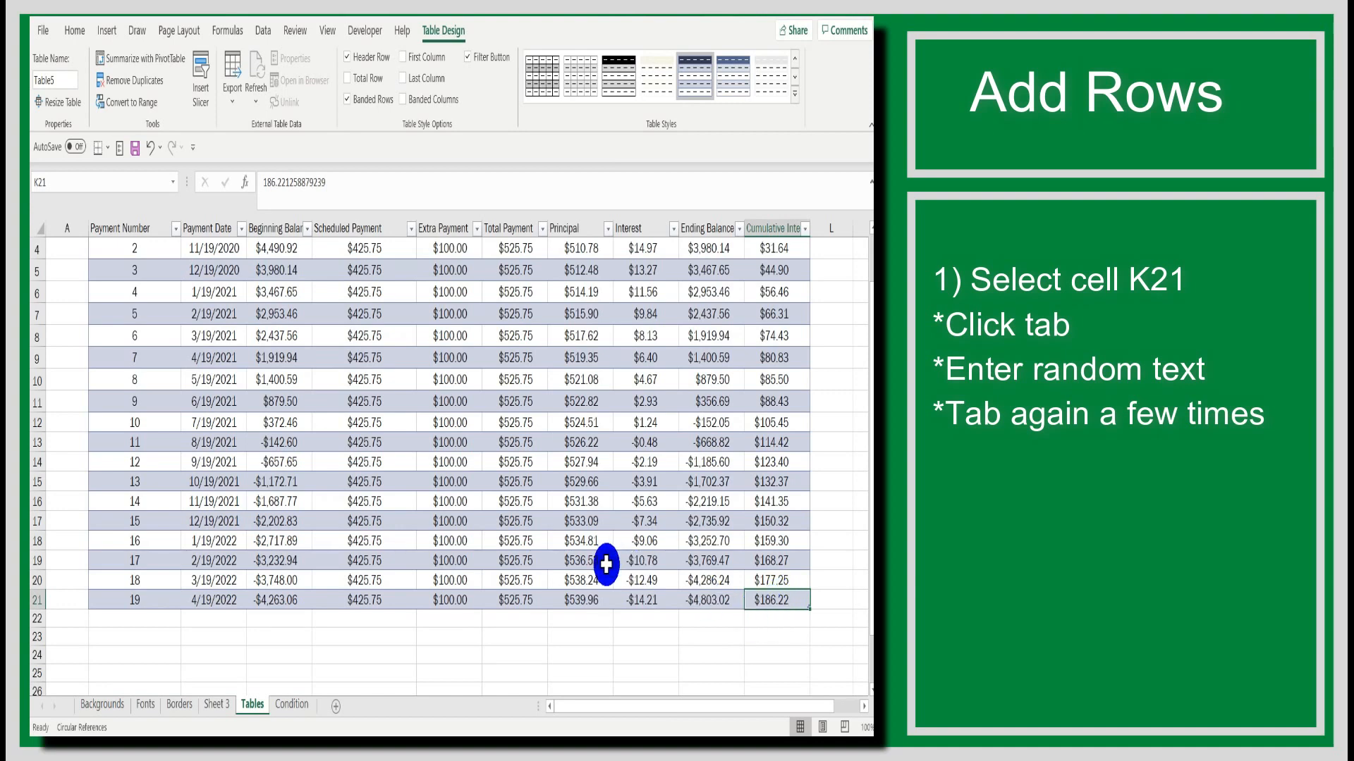
key(Tab)
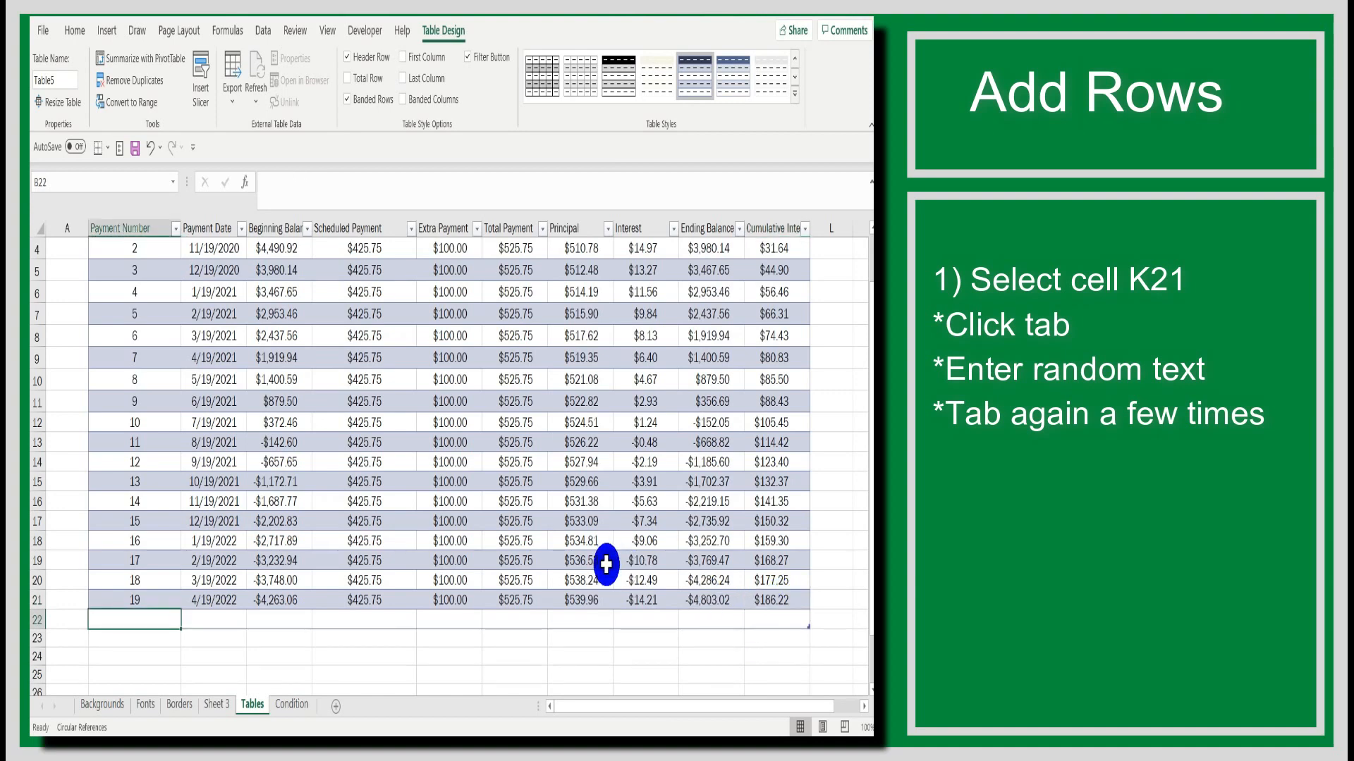
text(20)
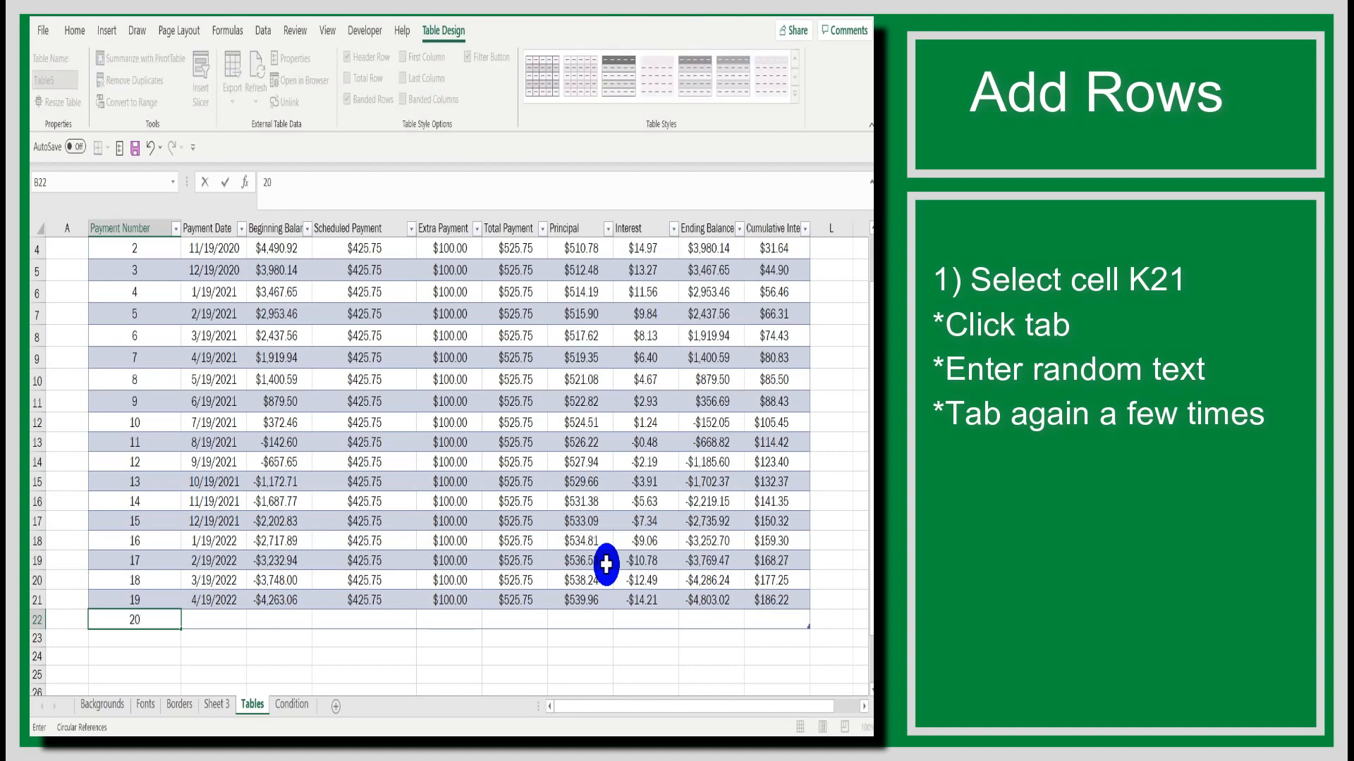
key(Tab)
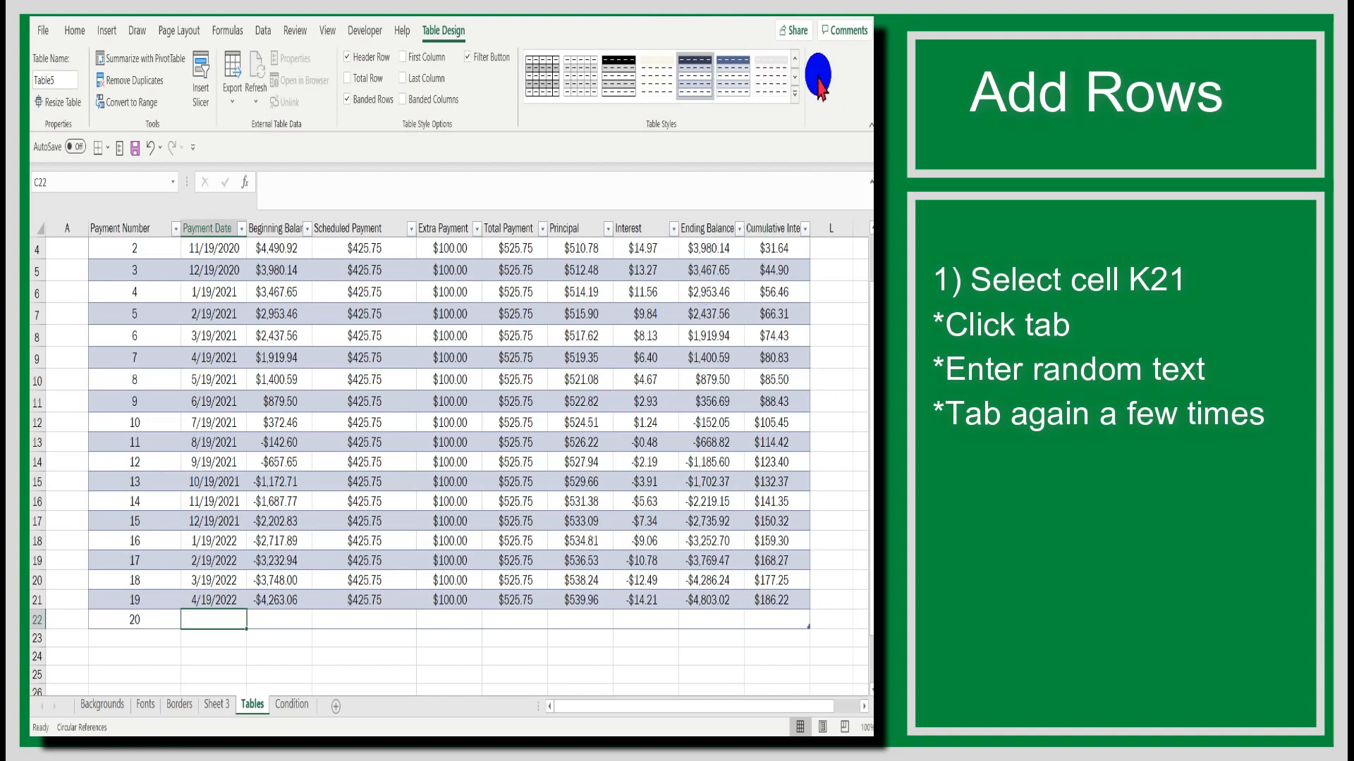
key(Tab)
key(Tab)
key(Tab)
key(Tab)
key(Tab)
key(Tab)
key(Tab)
key(Tab)
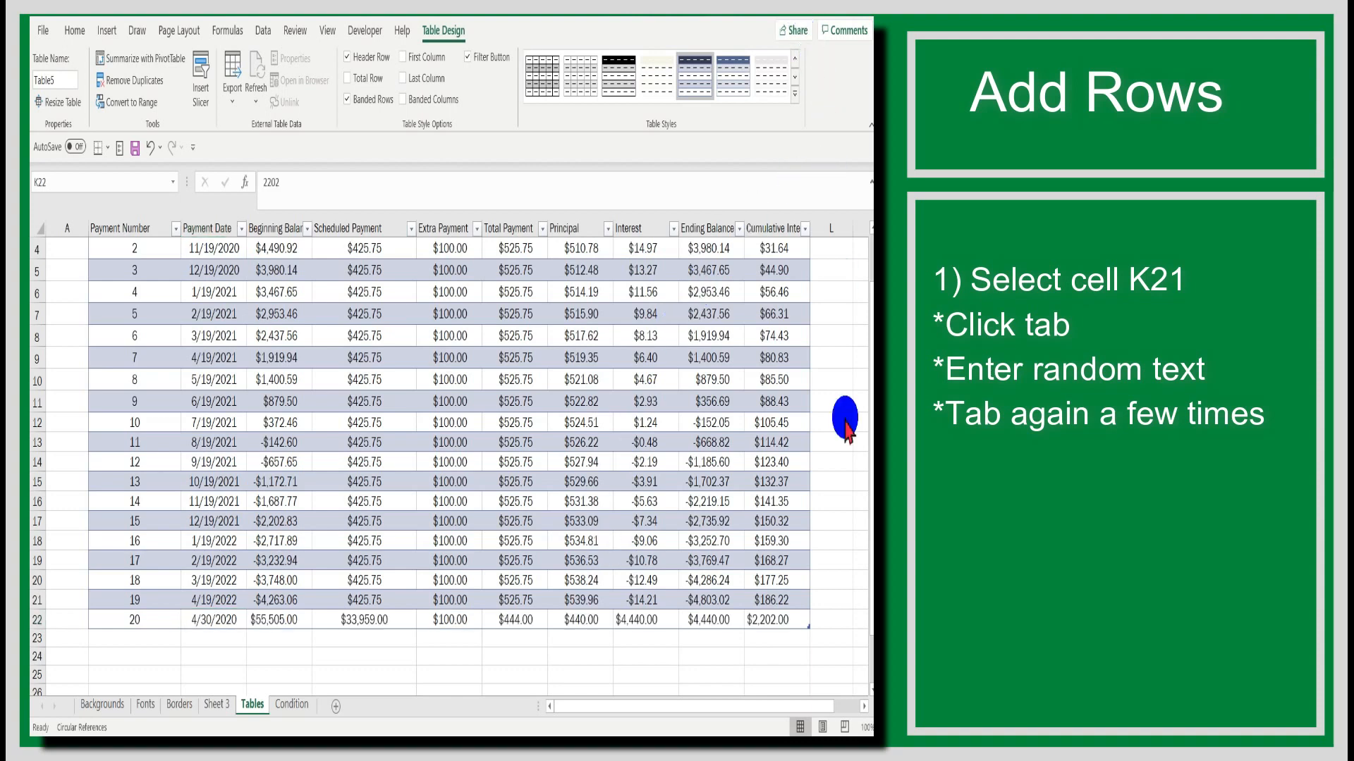
Step: Extend the table with blank rows 23 to 25 by tabbing past the last cell of each row
click(804, 619)
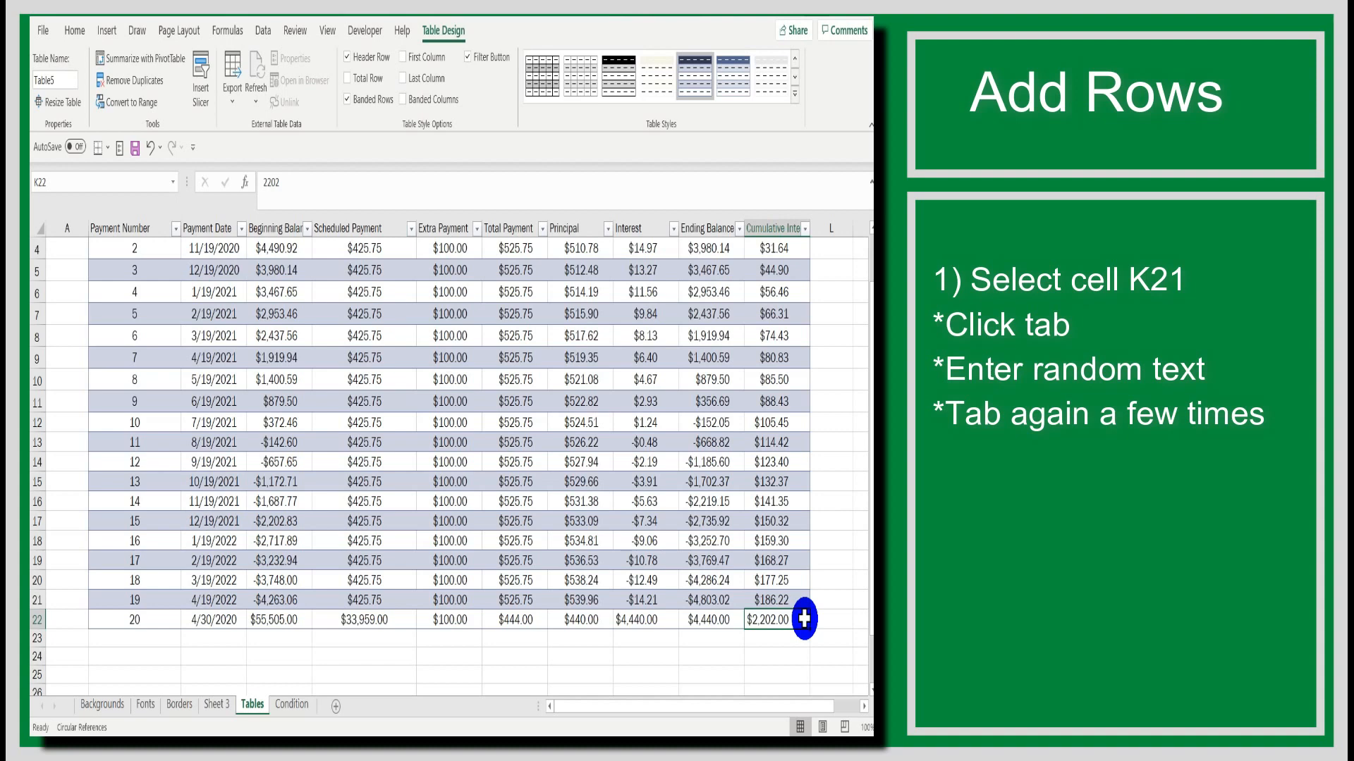
key(Tab)
key(Tab)
key(Tab)
key(Tab)
key(Tab)
key(Tab)
key(Tab)
key(Tab)
key(Tab)
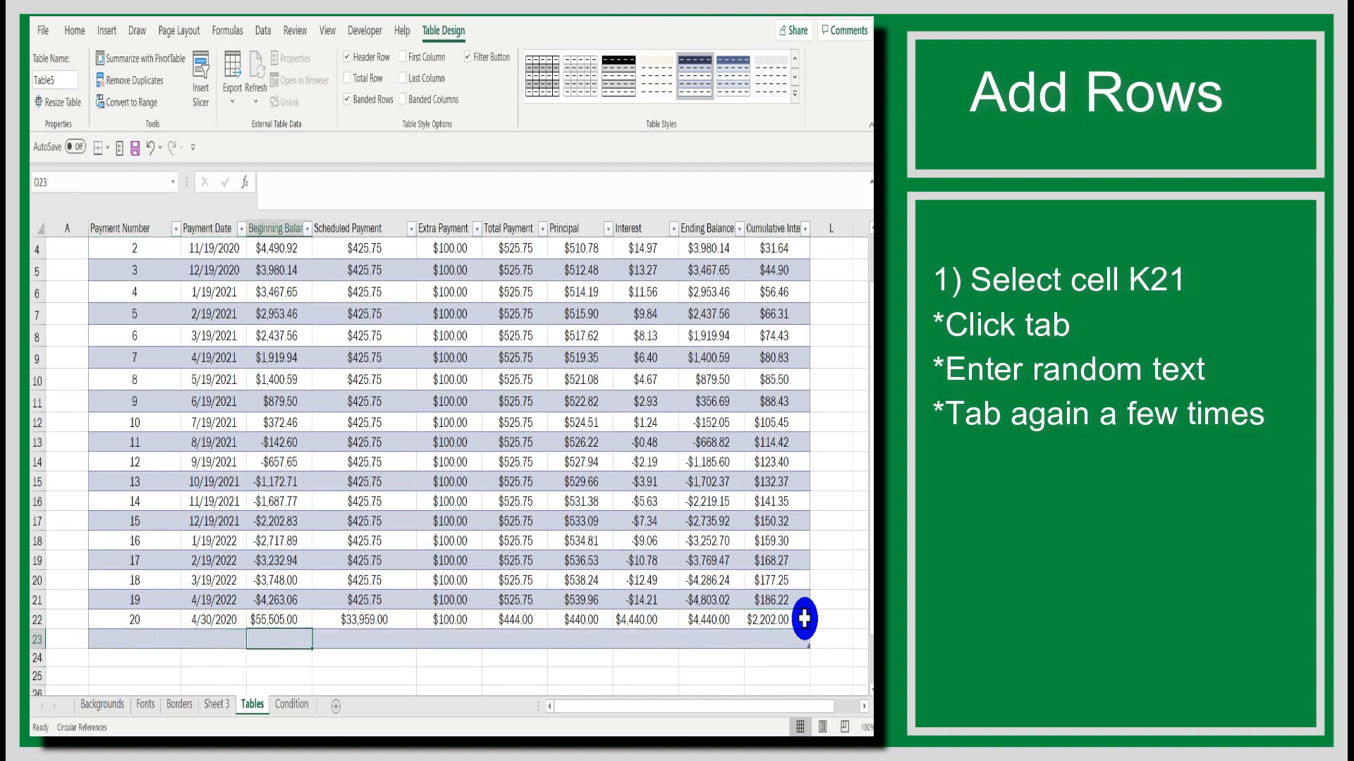
key(Tab)
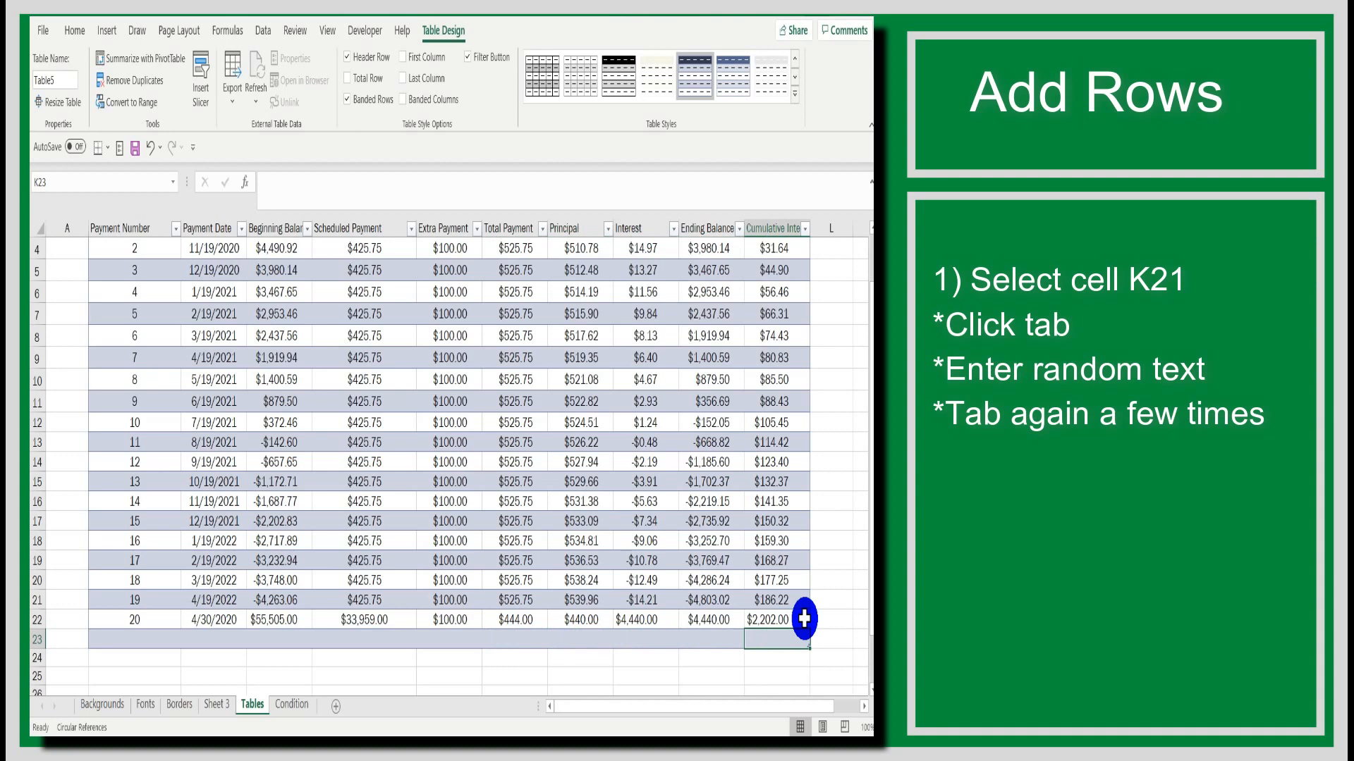
key(Tab)
key(Tab)
key(Tab)
key(Tab)
key(Tab)
key(Tab)
key(Tab)
key(Tab)
key(Tab)
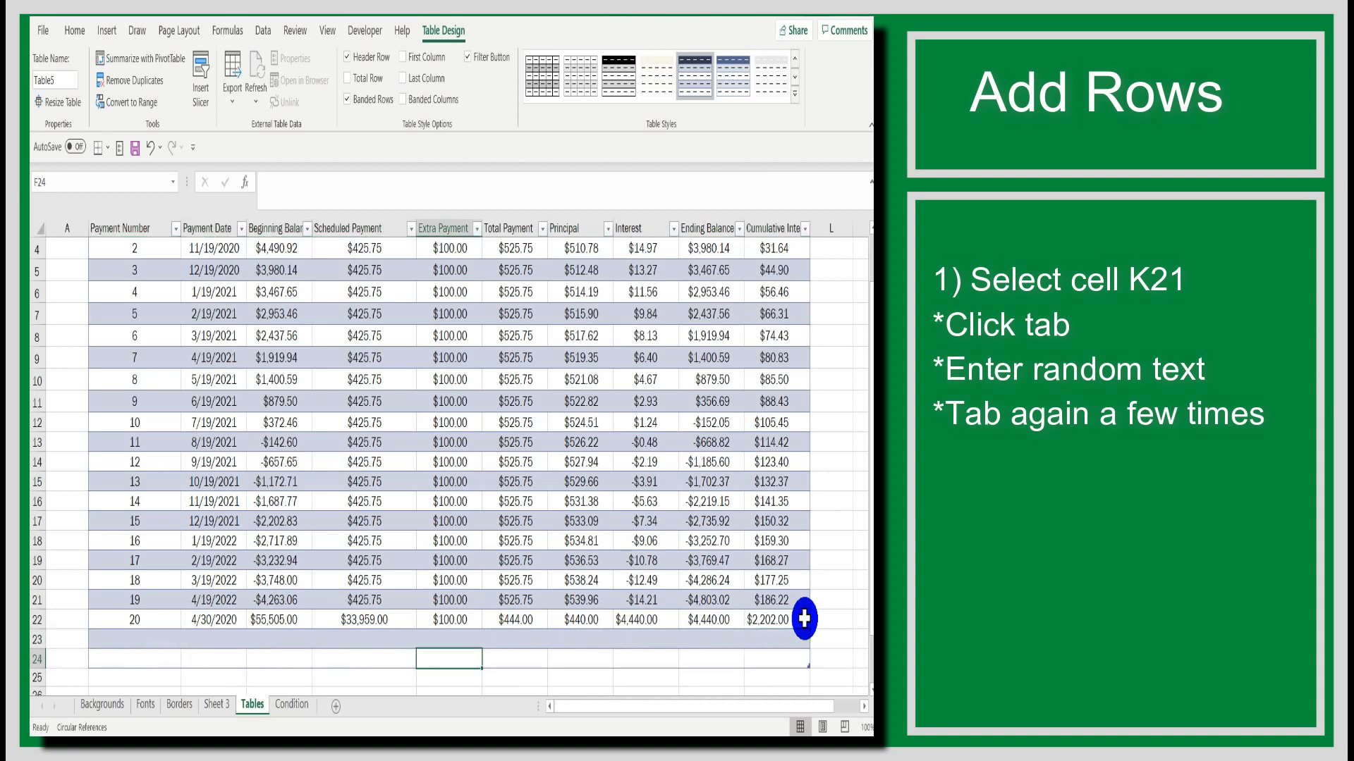
key(Tab)
key(Tab)
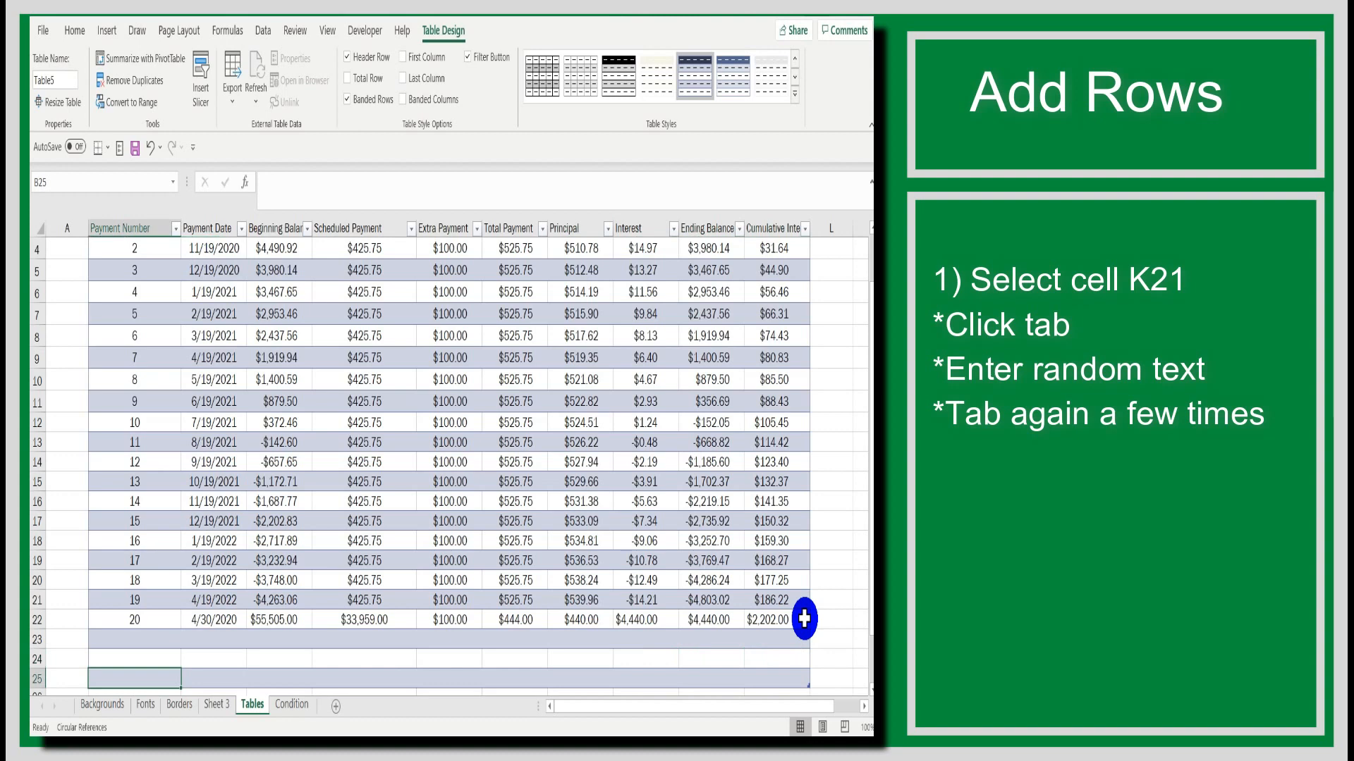
scroll(799, 618, down, 1)
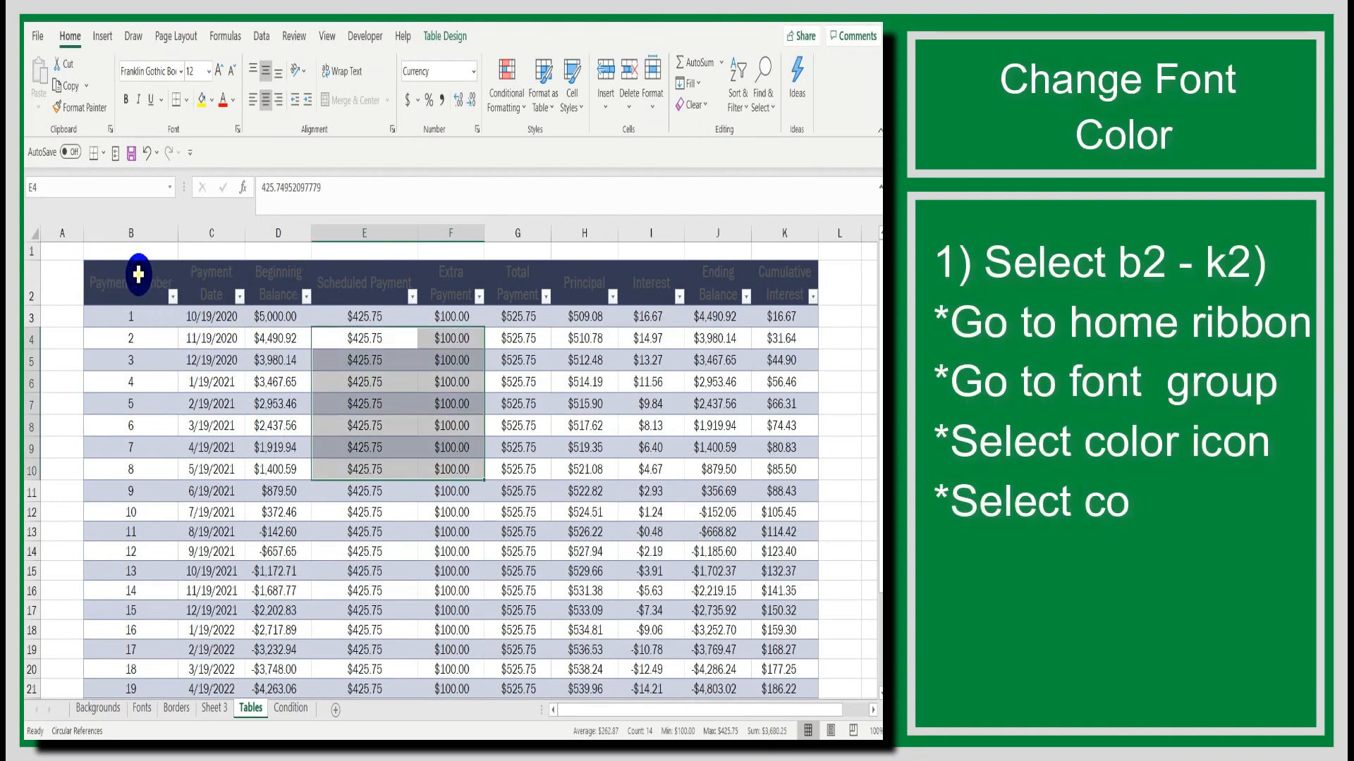
Step: Set the header row B2:K2 font colour to white and increase its font size twice
drag(144, 275, 363, 288)
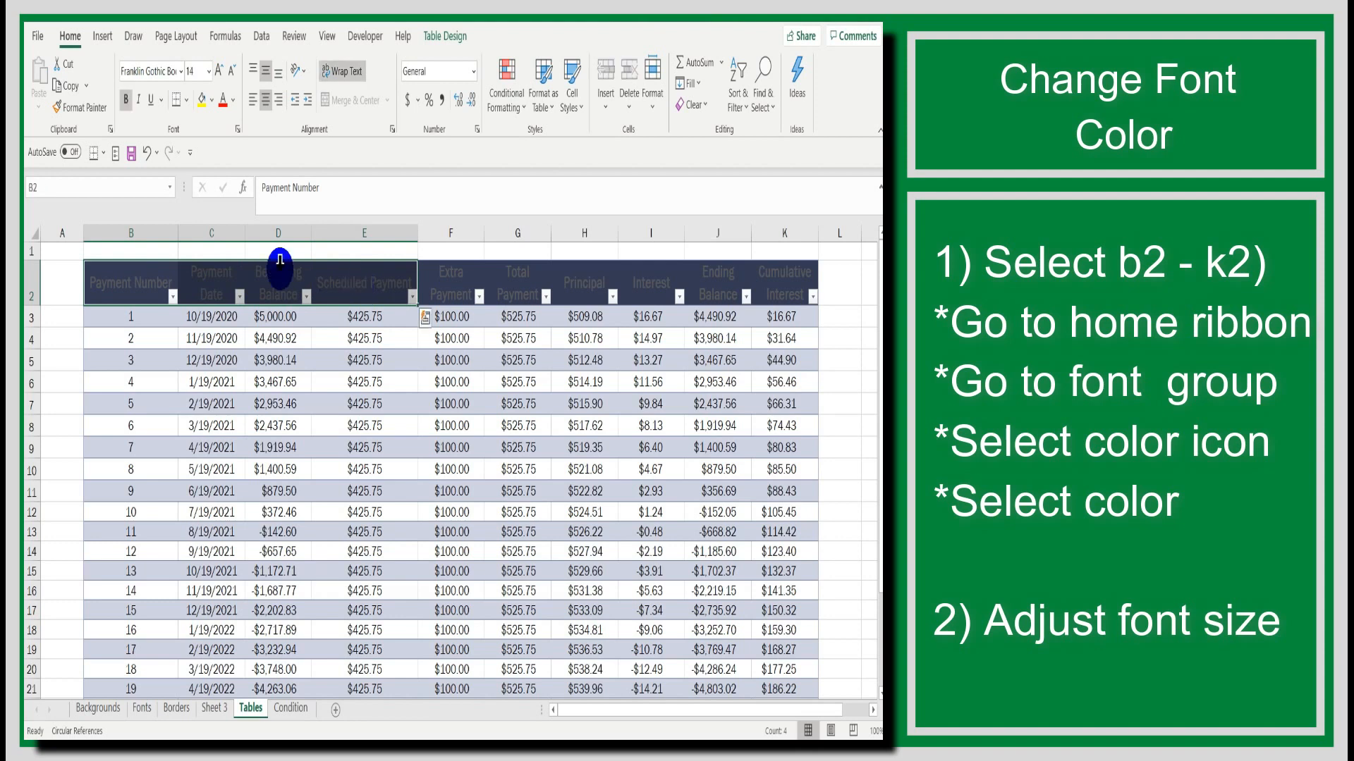
click(135, 282)
drag(136, 282, 777, 273)
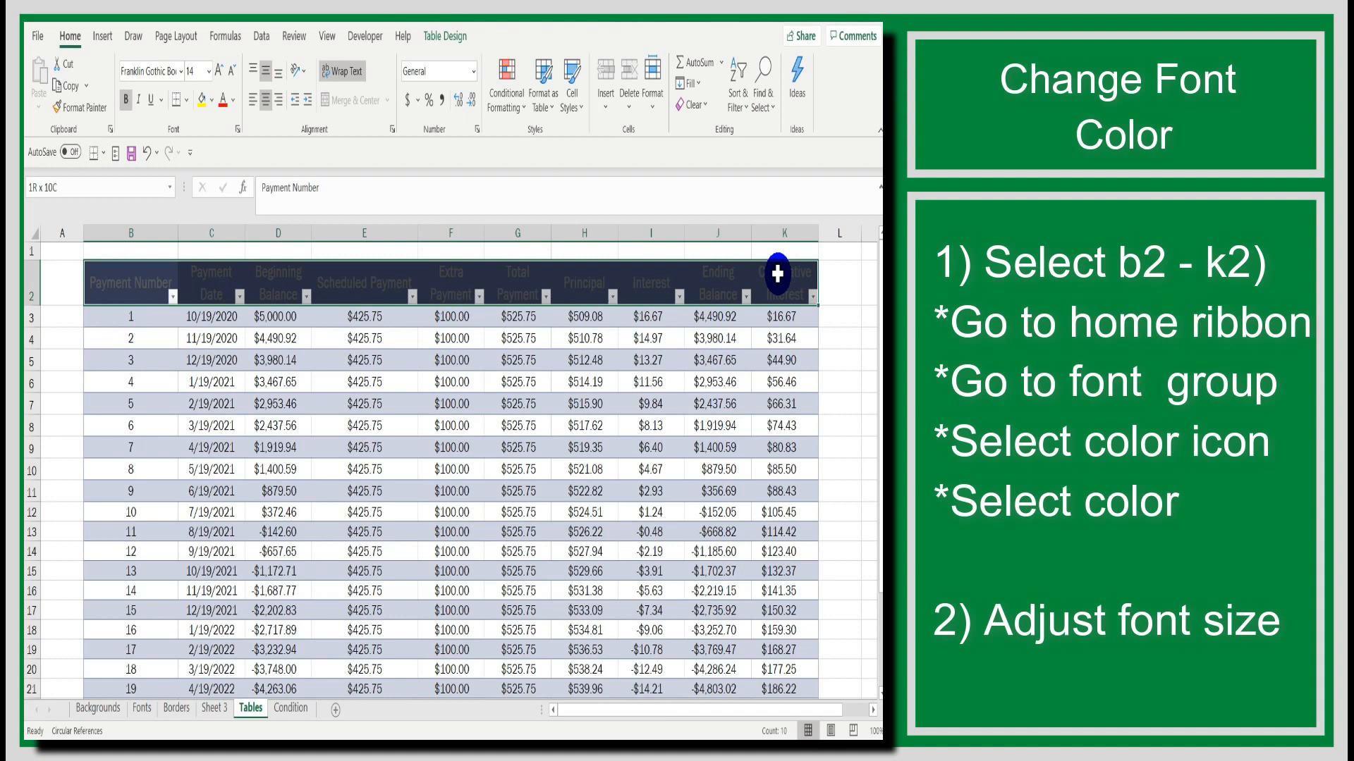
click(235, 107)
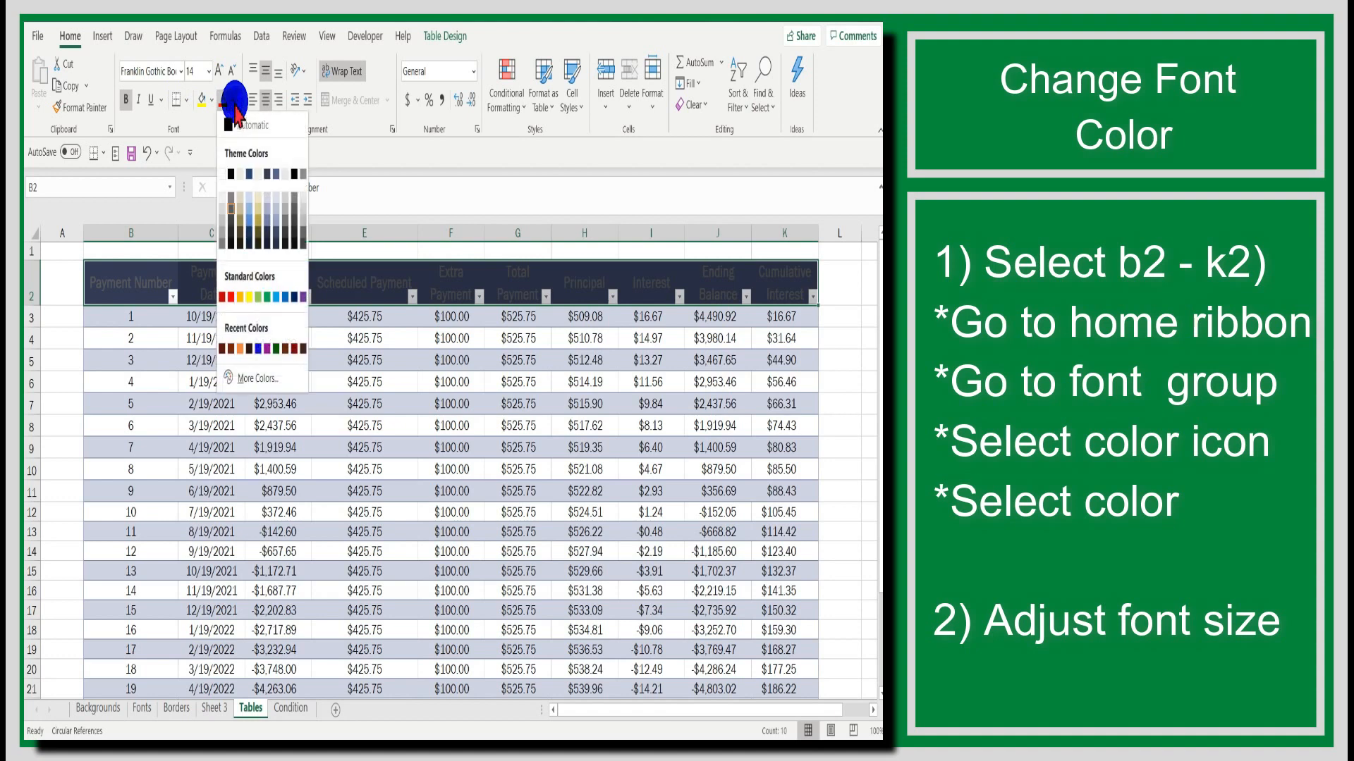
click(226, 176)
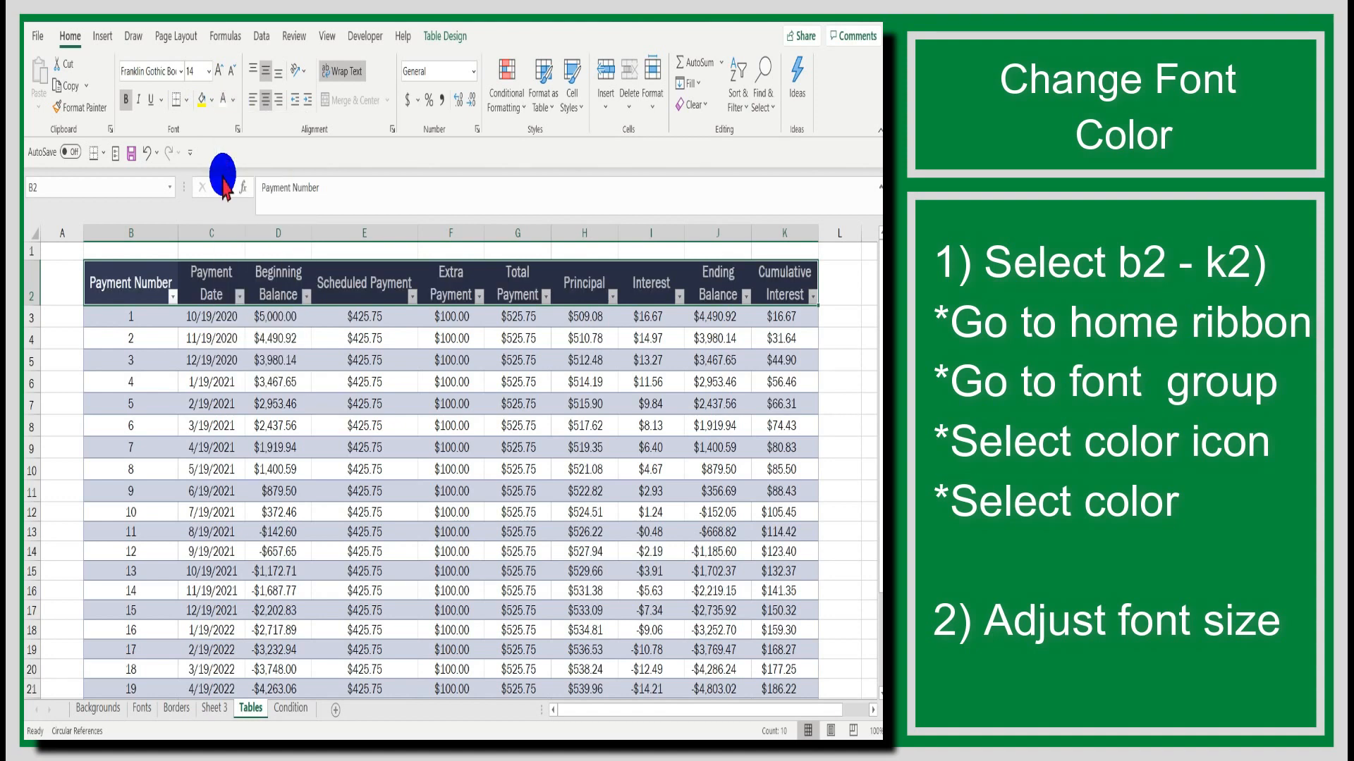
click(233, 70)
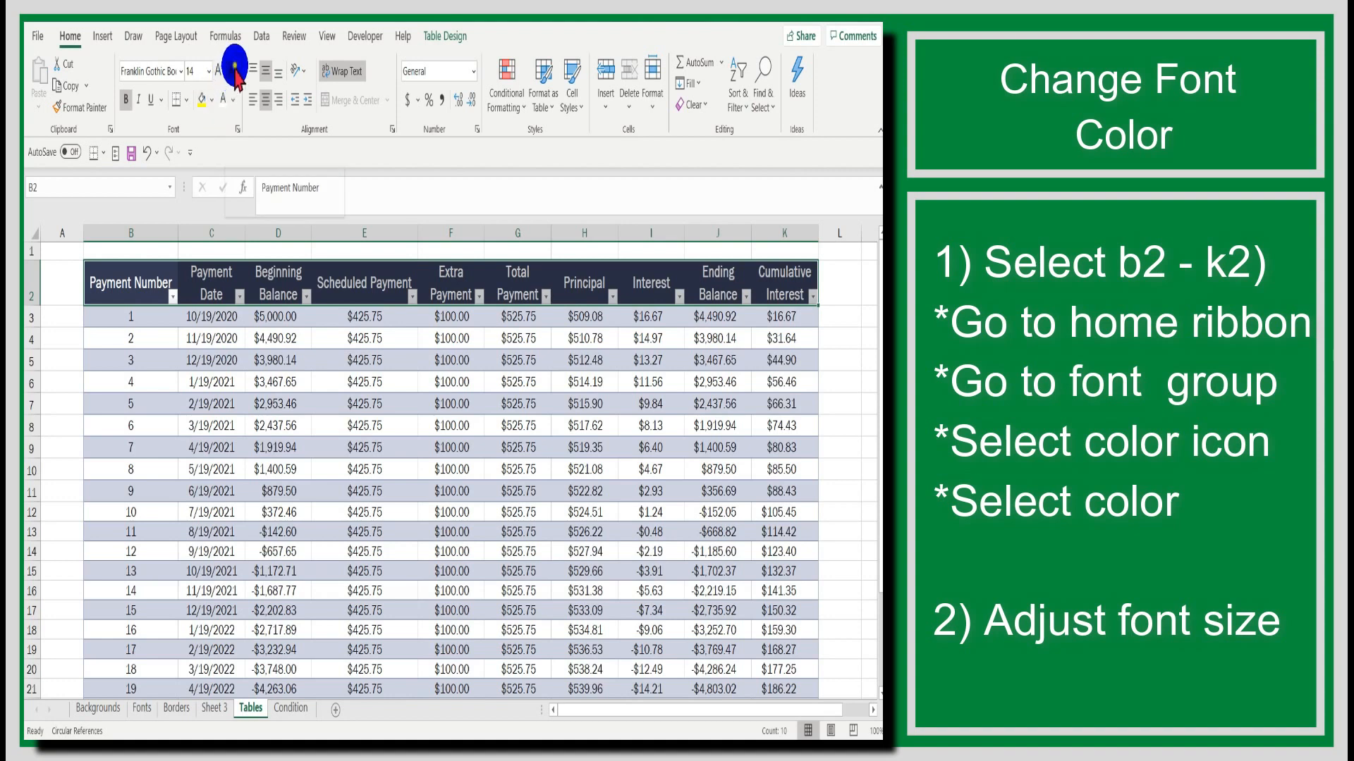
click(233, 70)
click(234, 71)
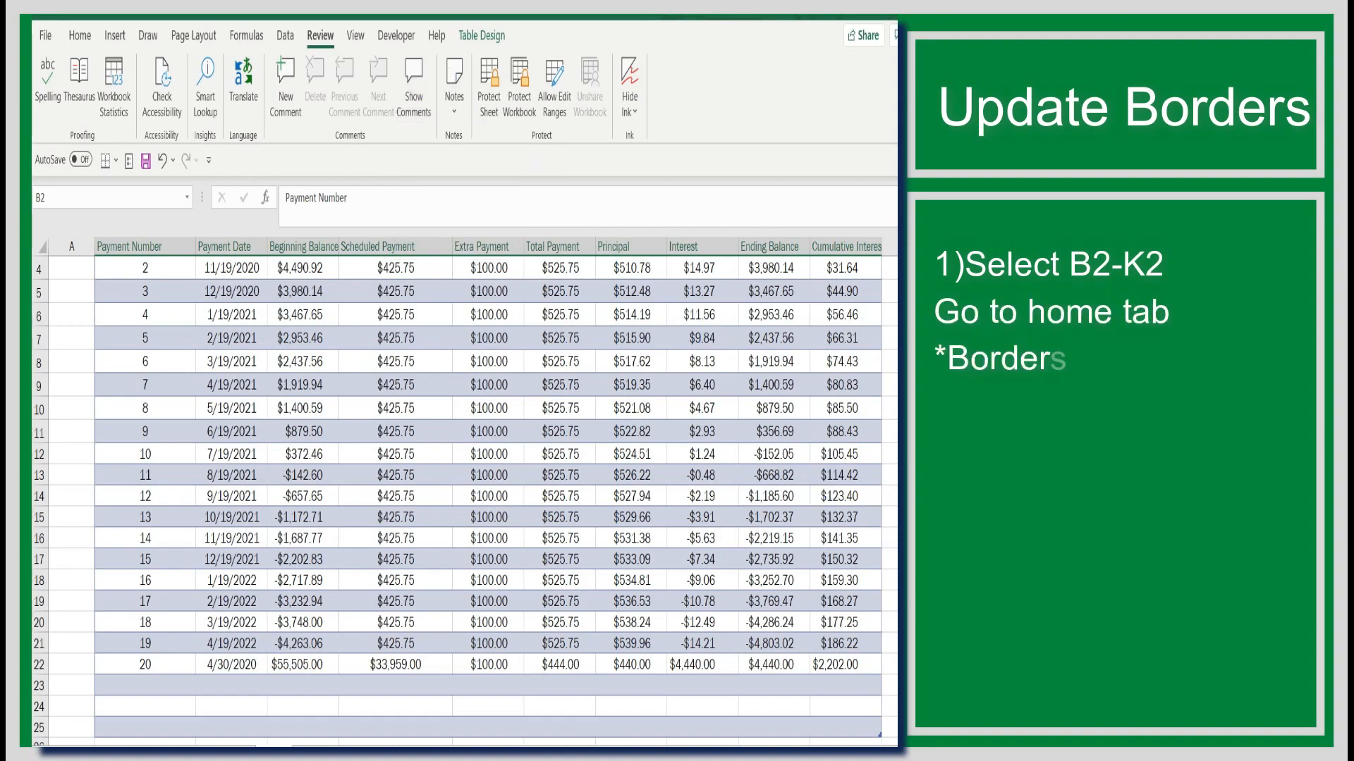
Step: Apply white inside borders in a thin line style to the header row B2:K2 through More Borders
scroll(459, 494, up, 1)
scroll(459, 493, down, 2)
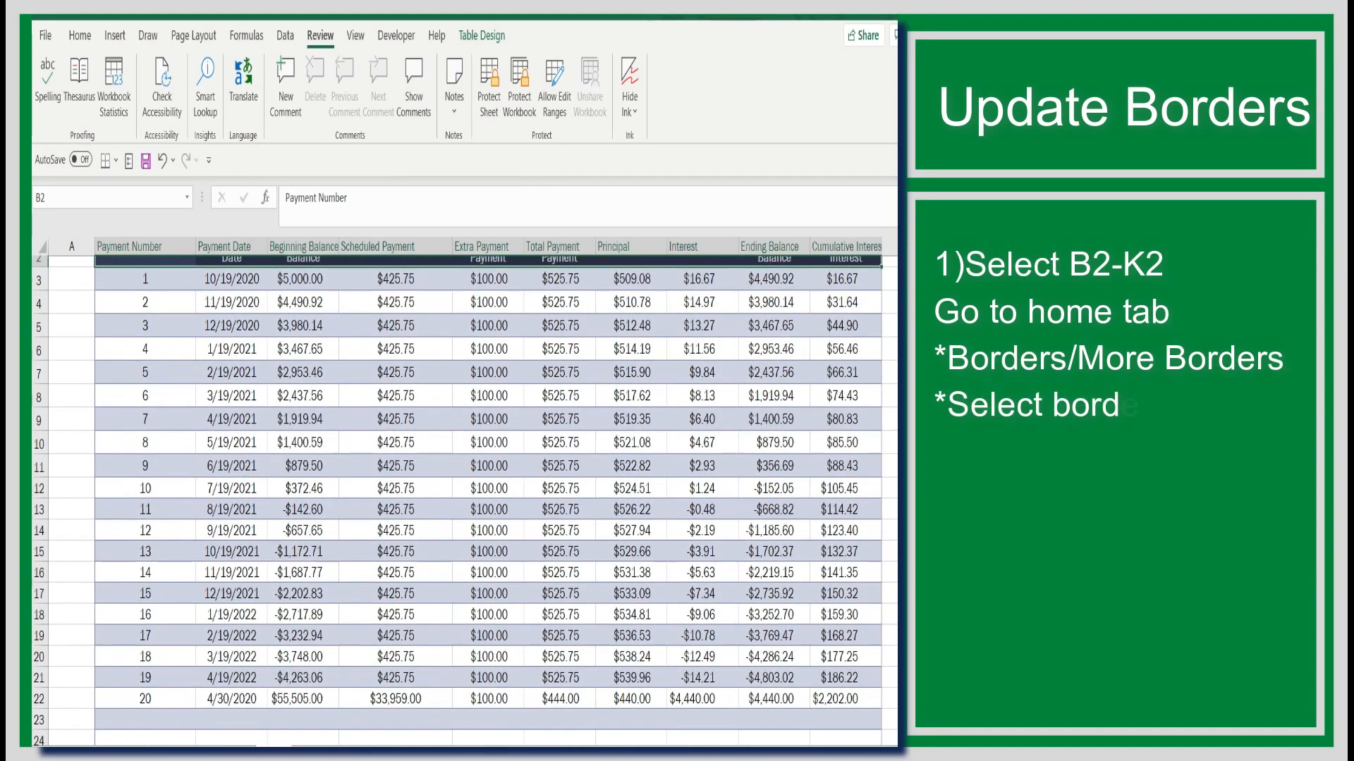
scroll(458, 493, up, 2)
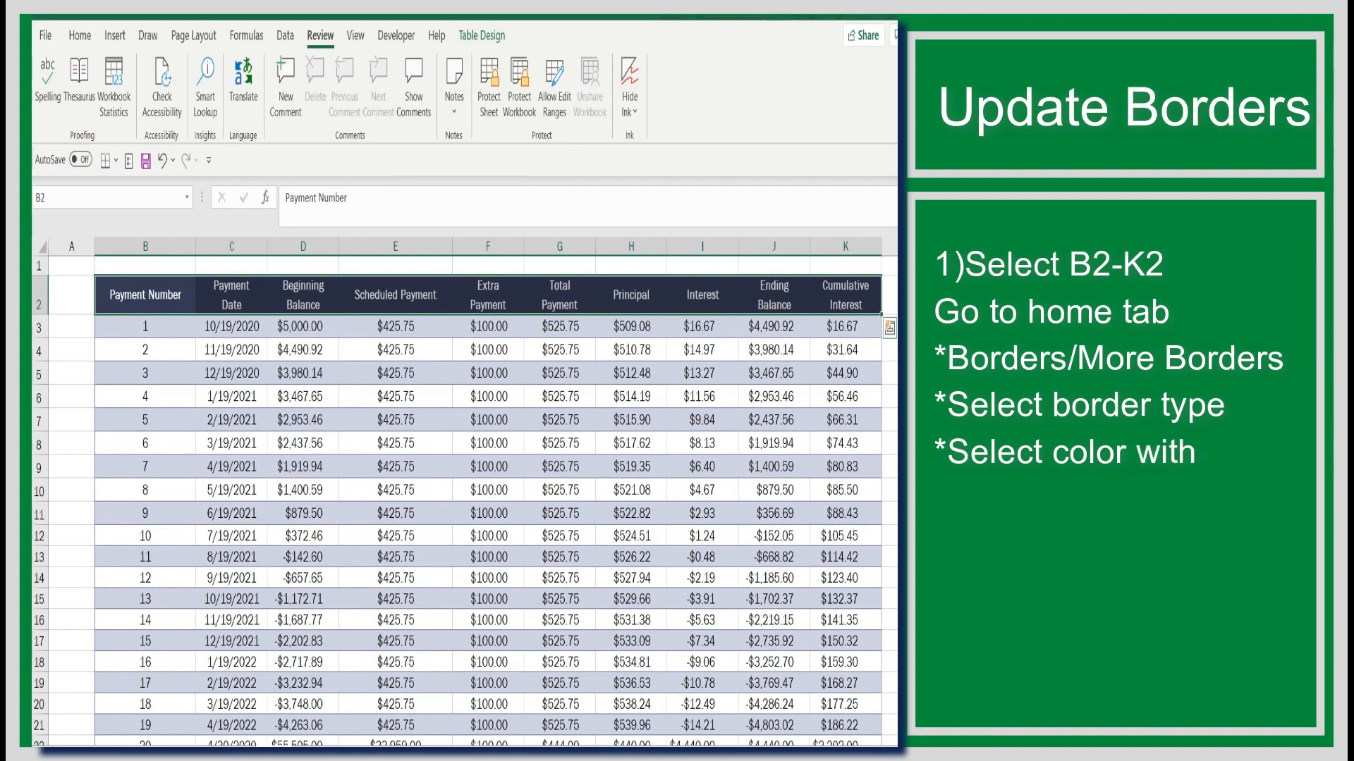
click(112, 293)
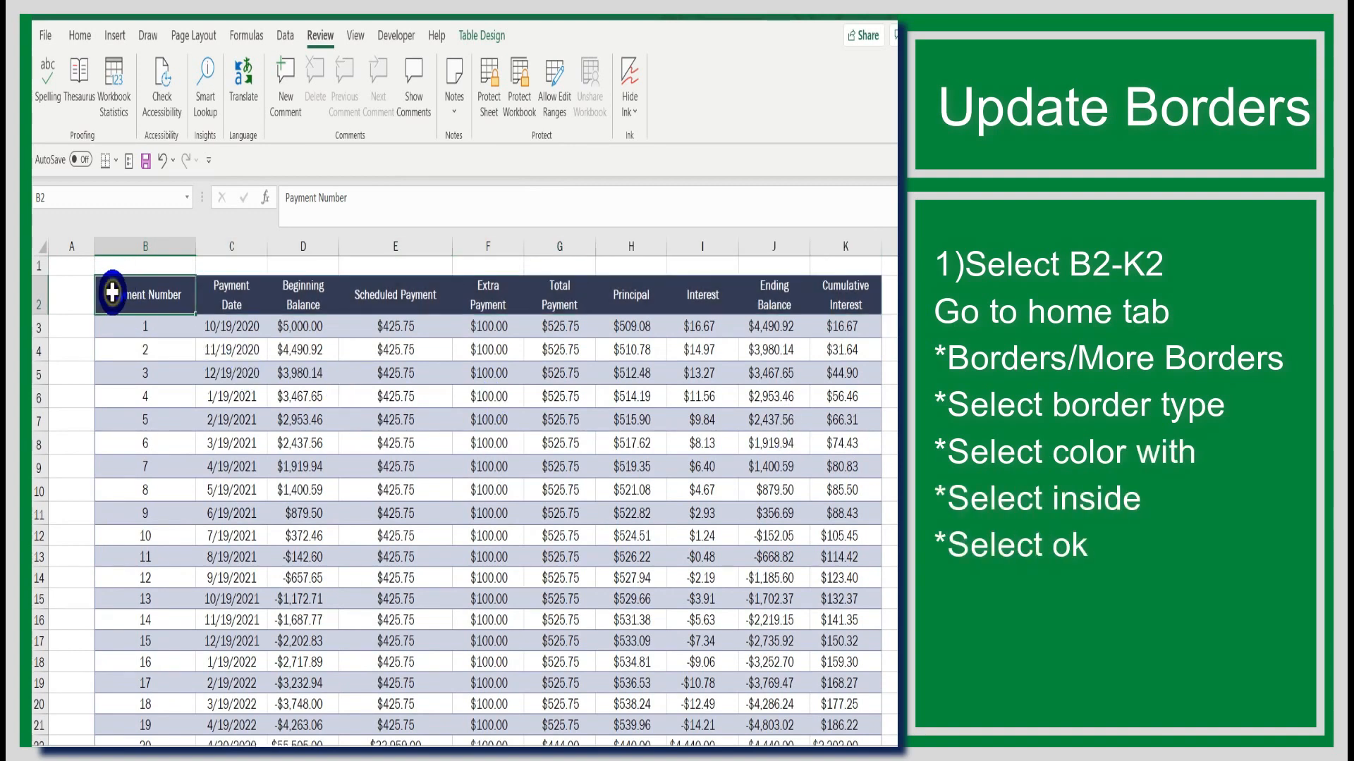
drag(113, 292, 843, 301)
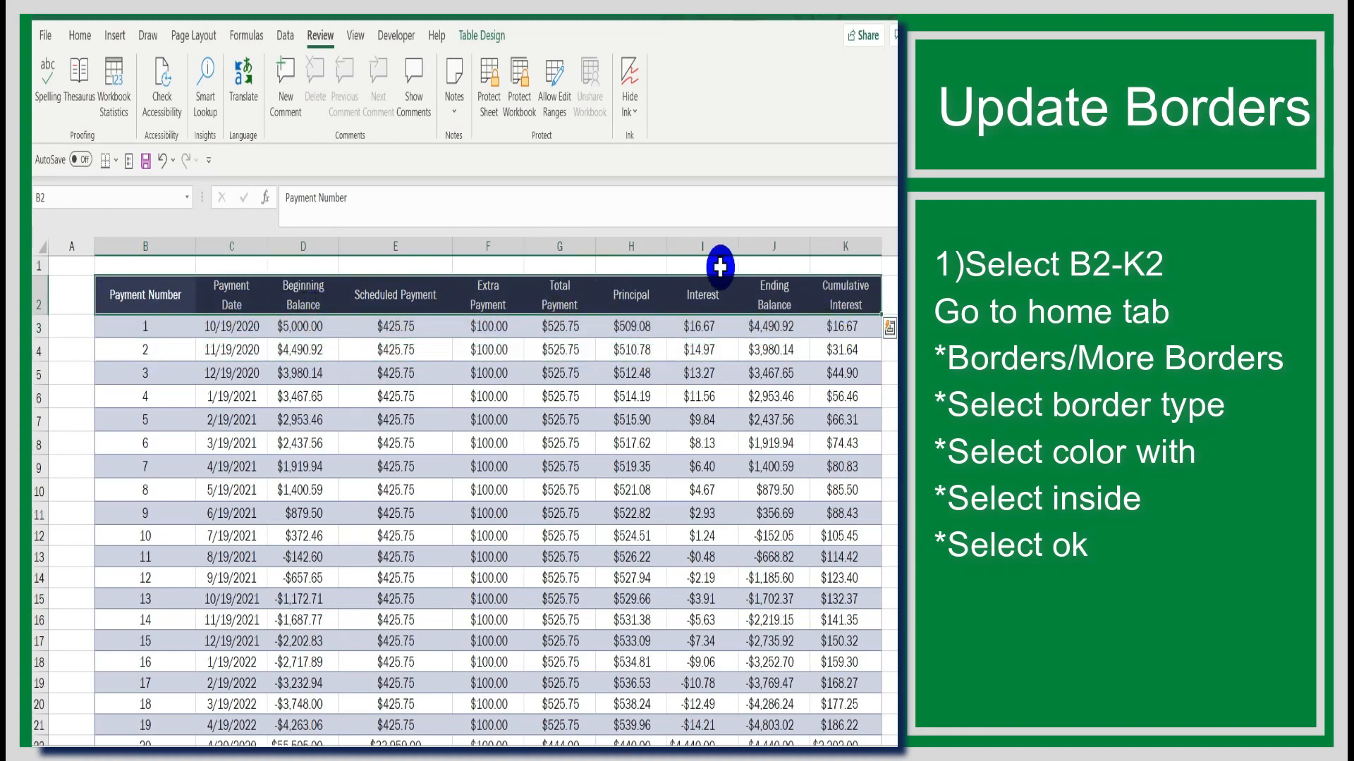
click(79, 36)
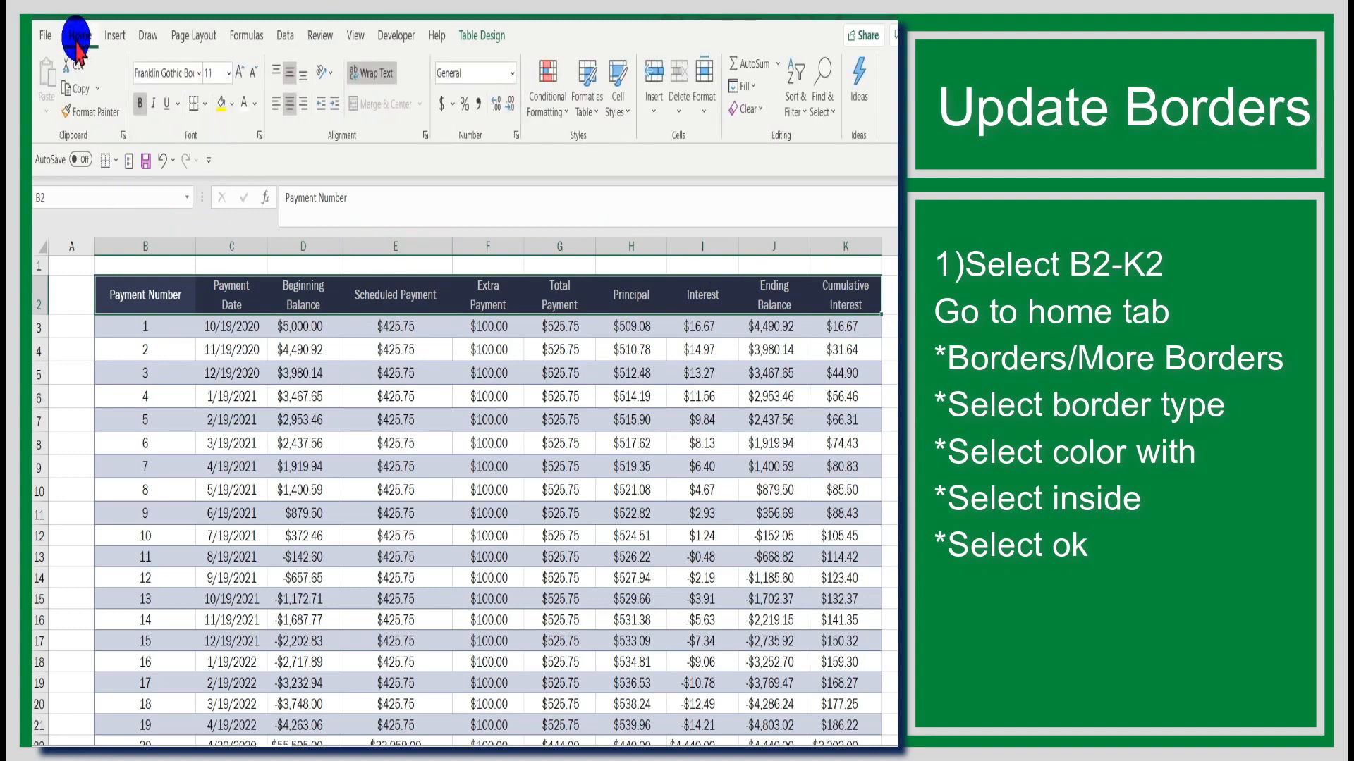
click(205, 105)
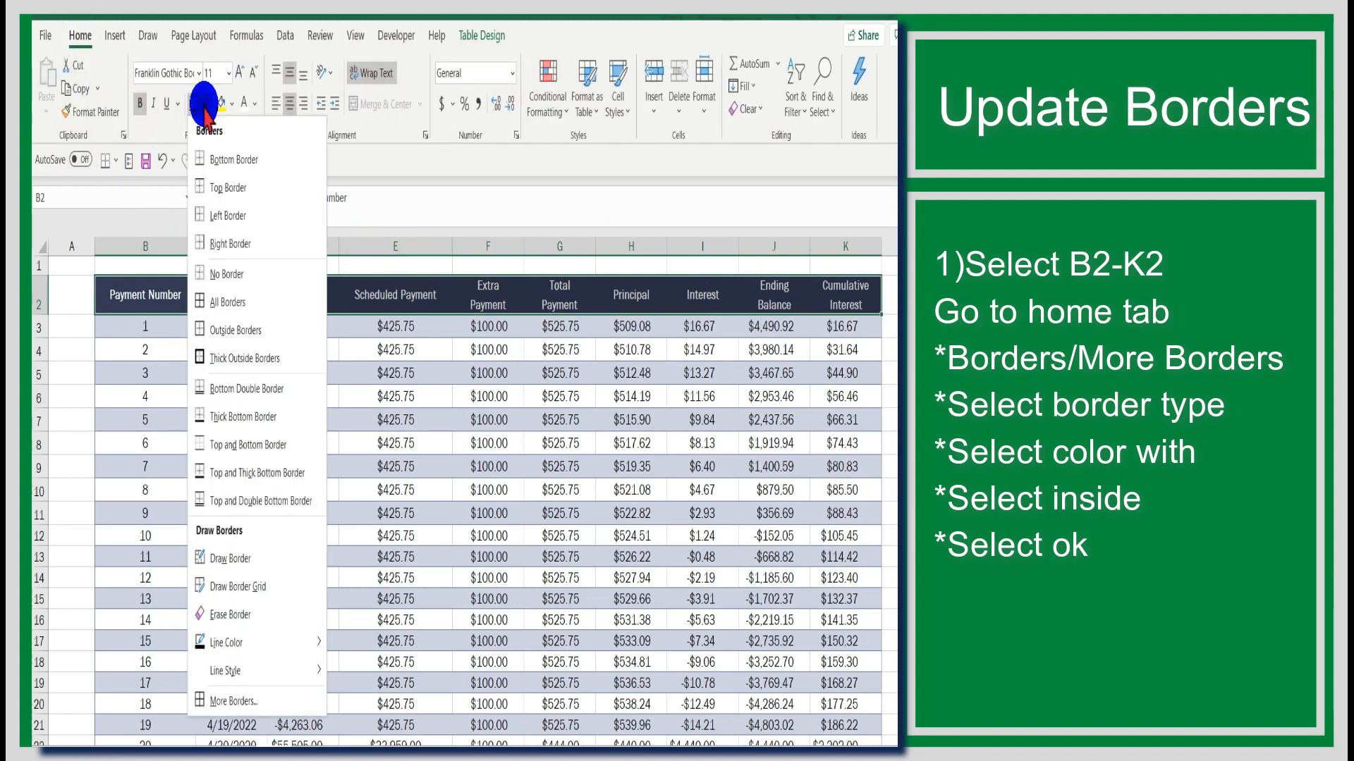
click(234, 701)
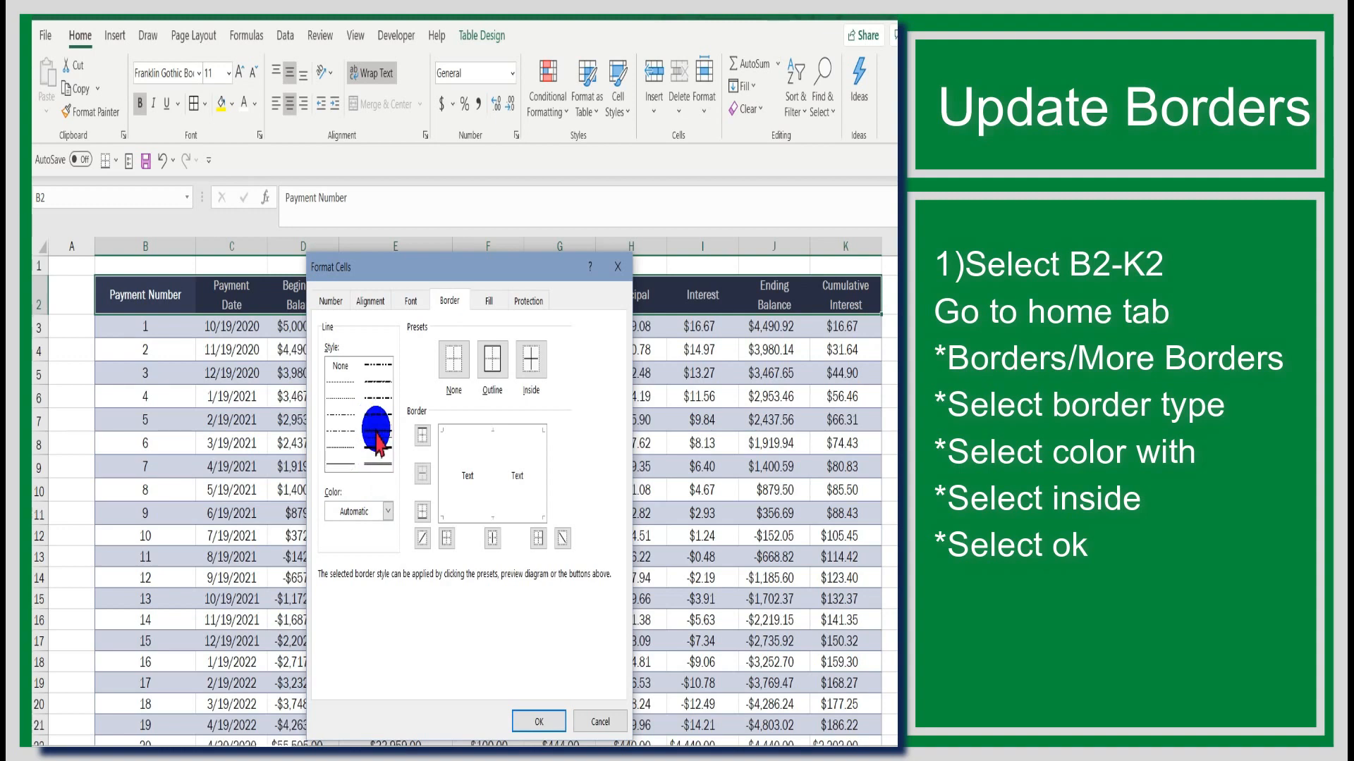
click(377, 431)
click(390, 511)
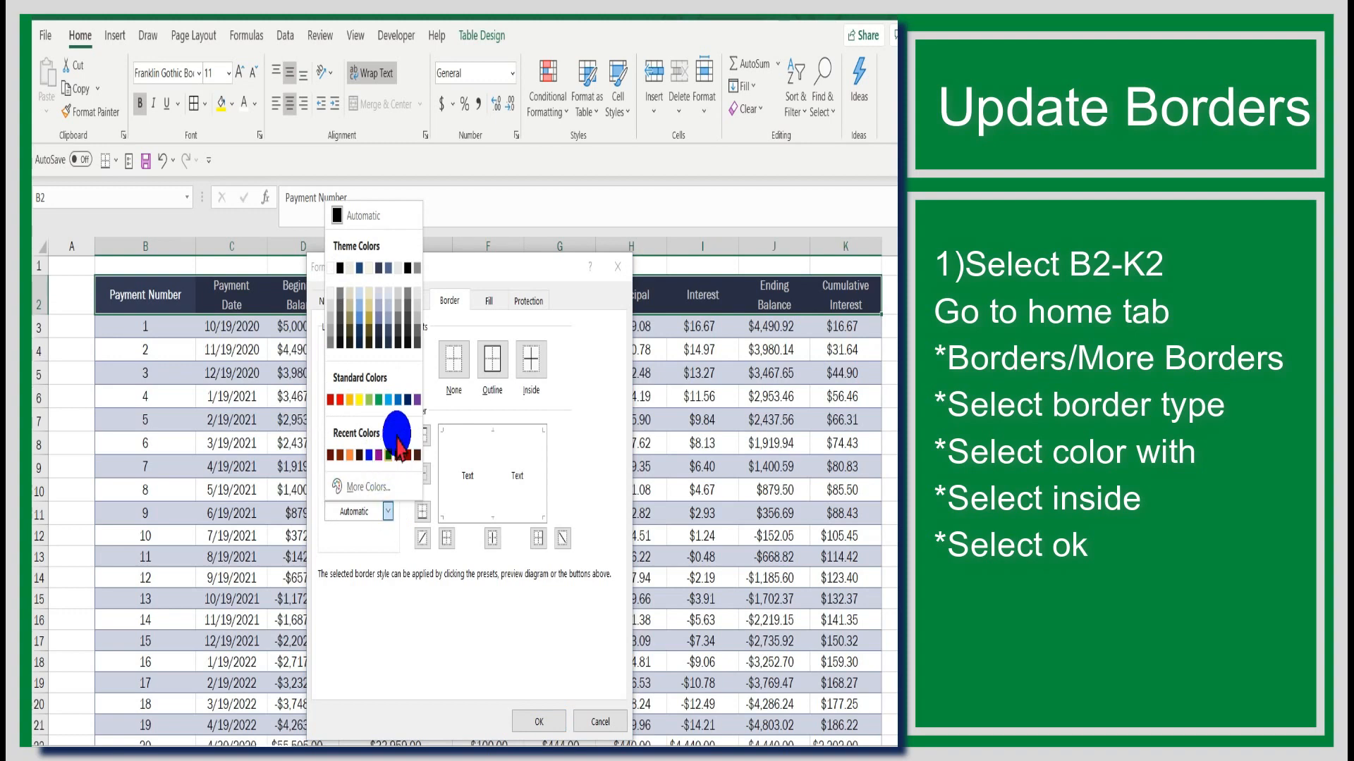
click(329, 269)
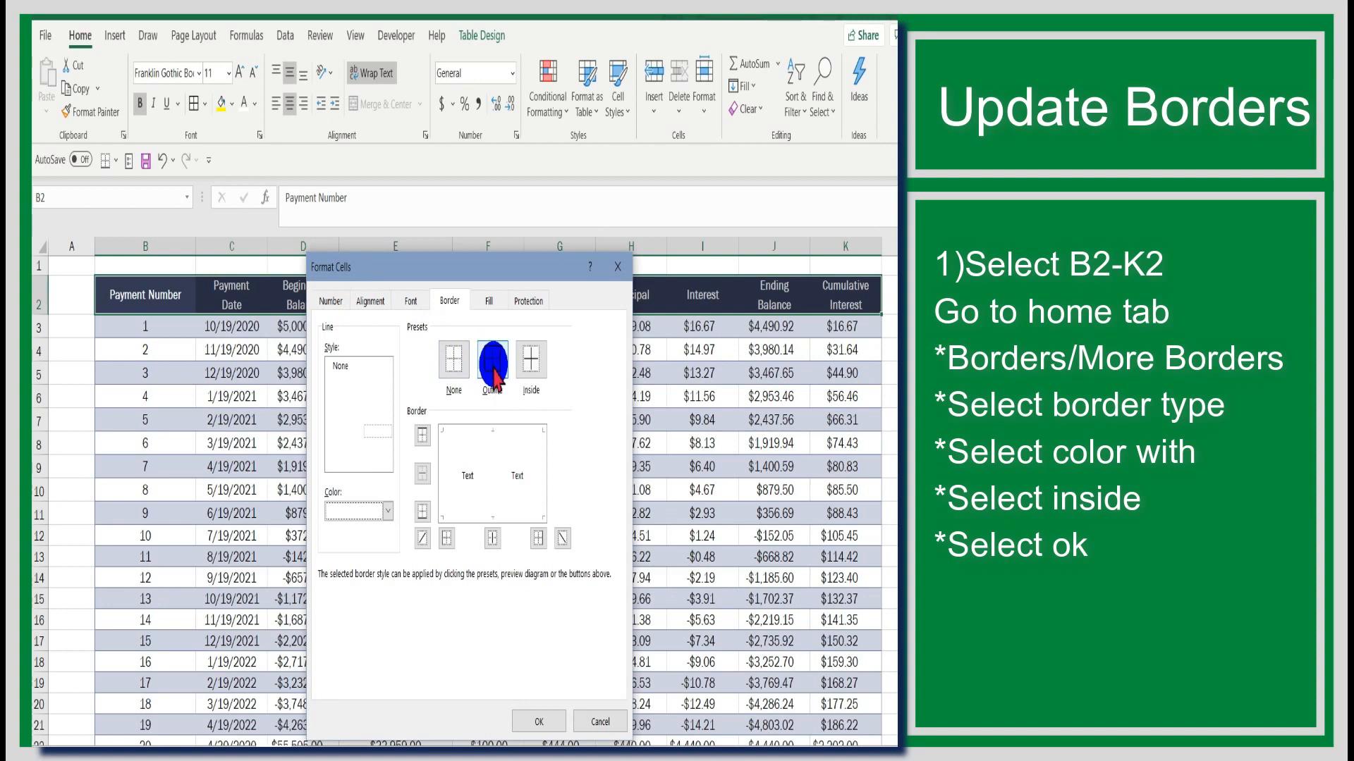
click(529, 372)
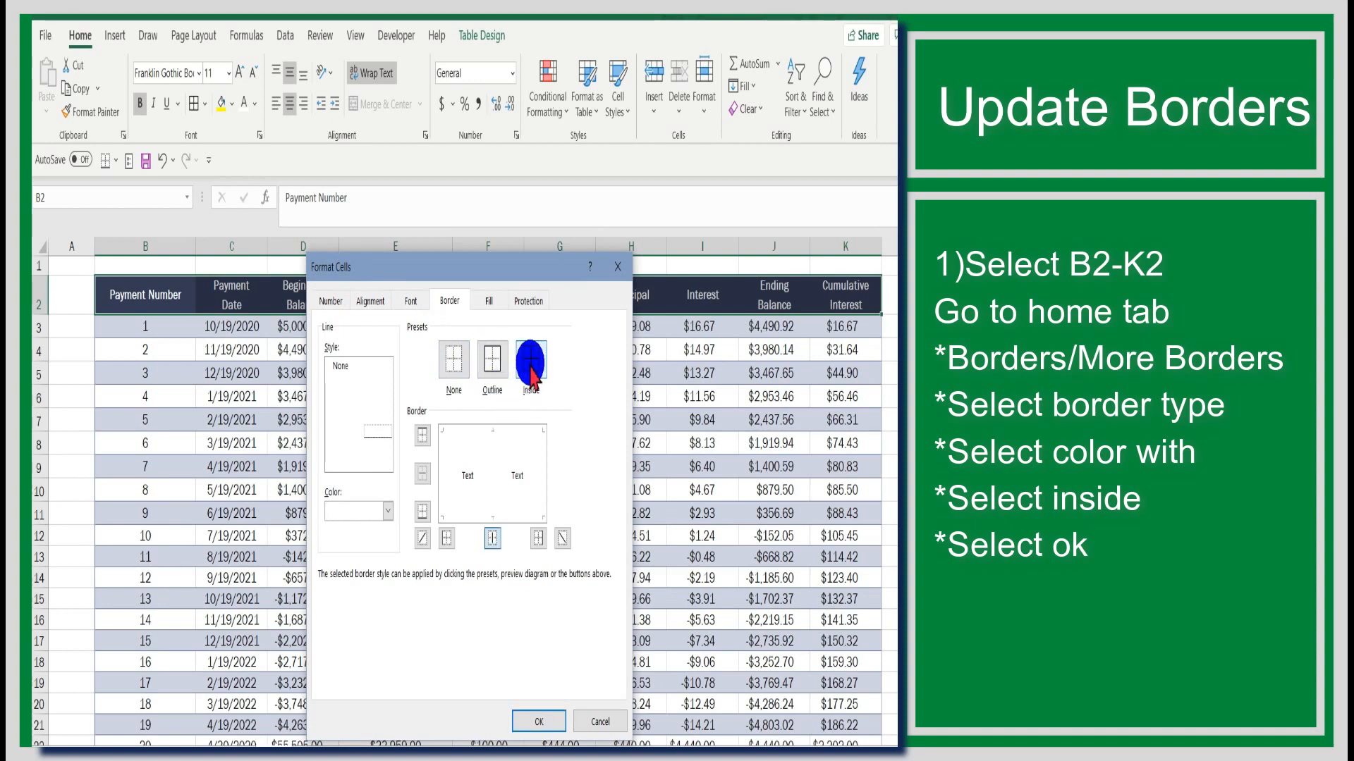
click(548, 718)
click(580, 577)
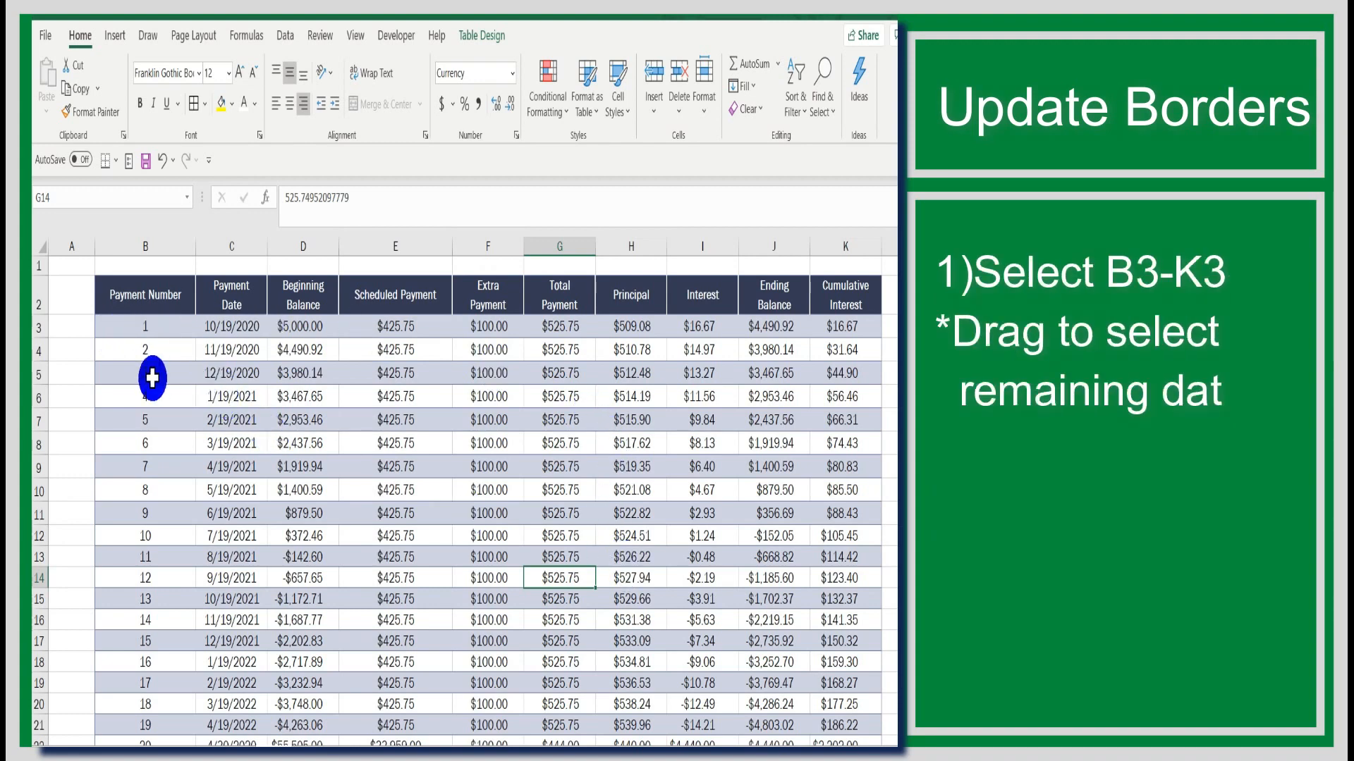
Step: Select the table's data rows starting at B3 and apply All Borders to them
click(118, 326)
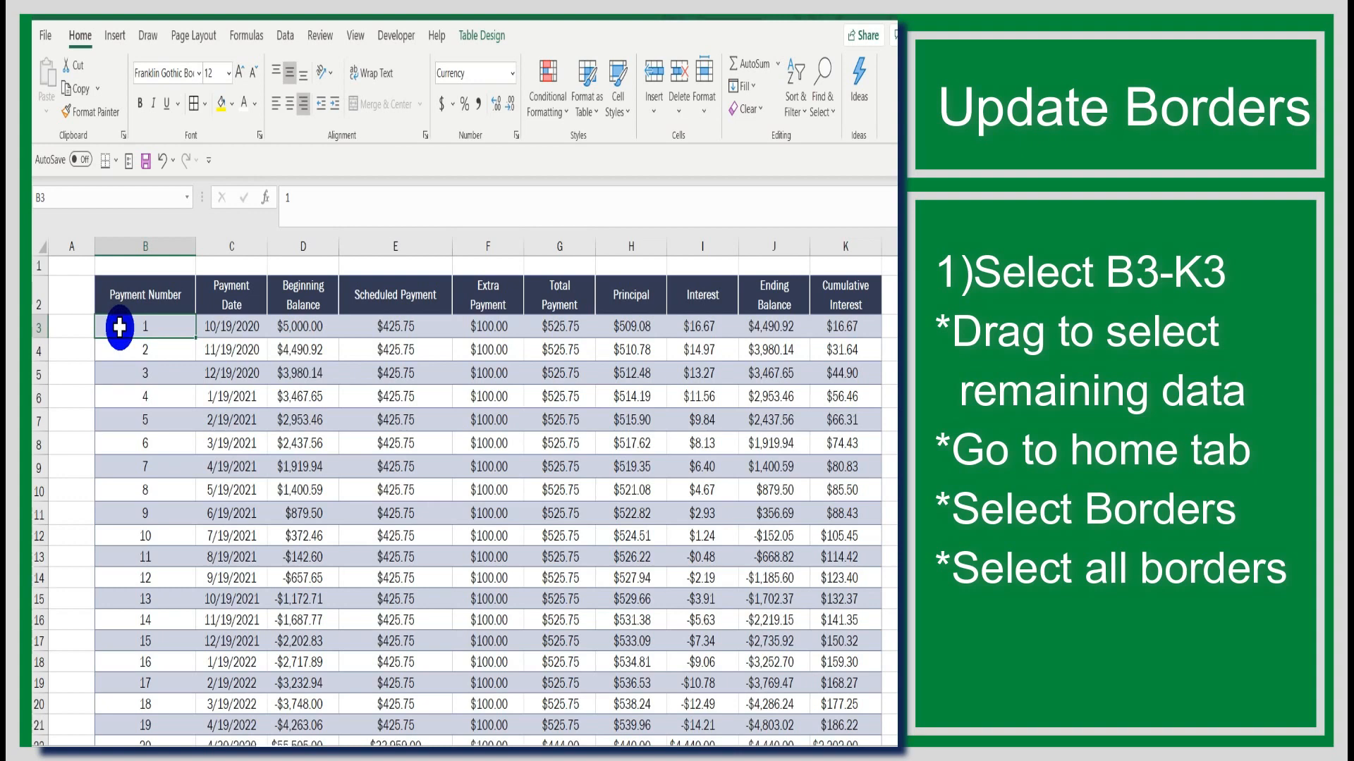
drag(119, 326, 862, 694)
scroll(677, 474, up, 2)
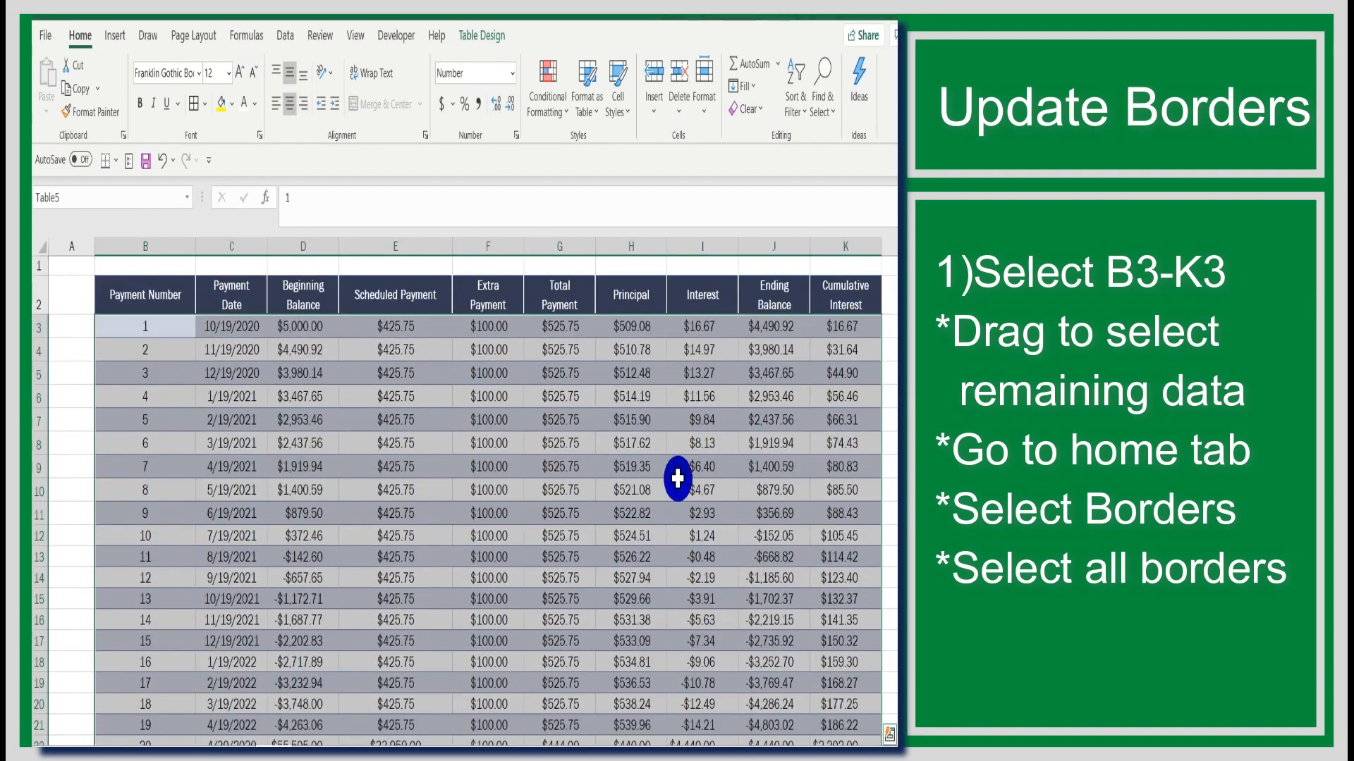
click(203, 104)
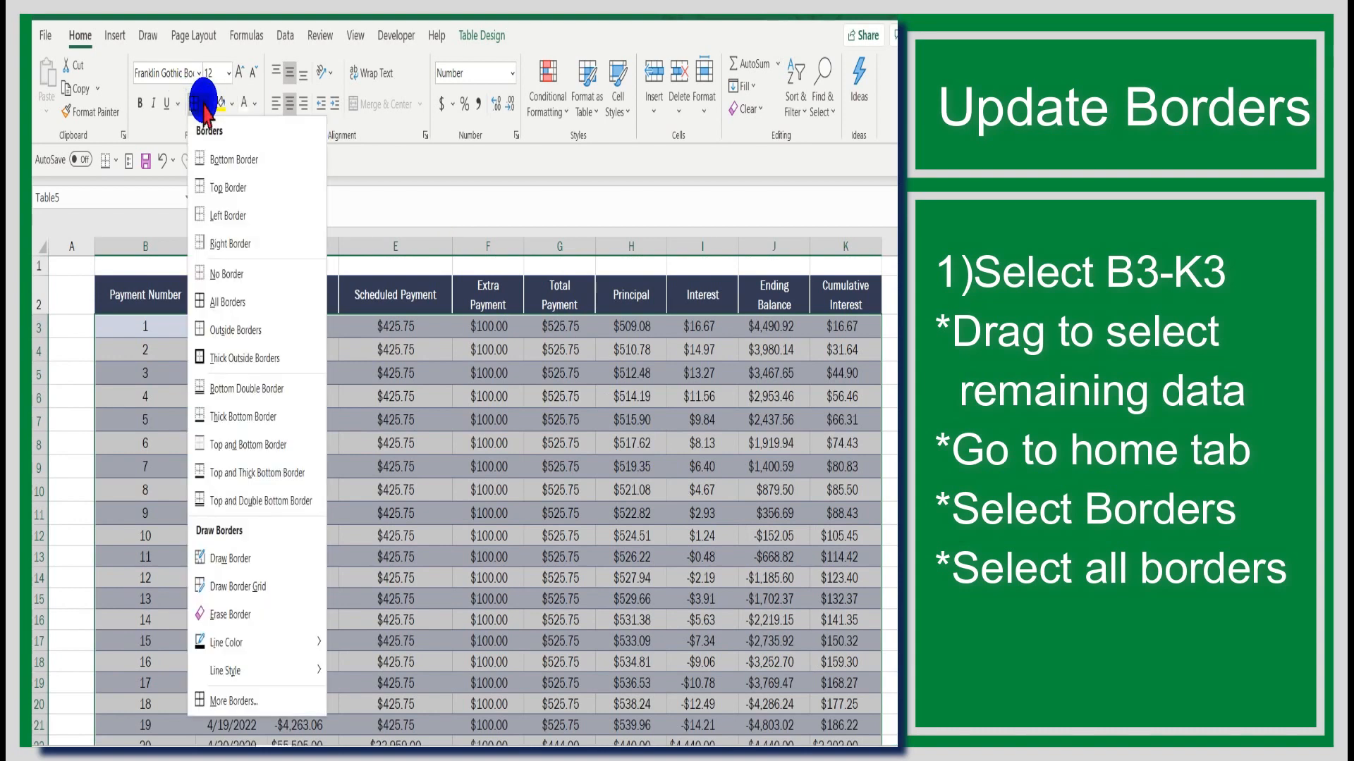
click(218, 304)
click(83, 374)
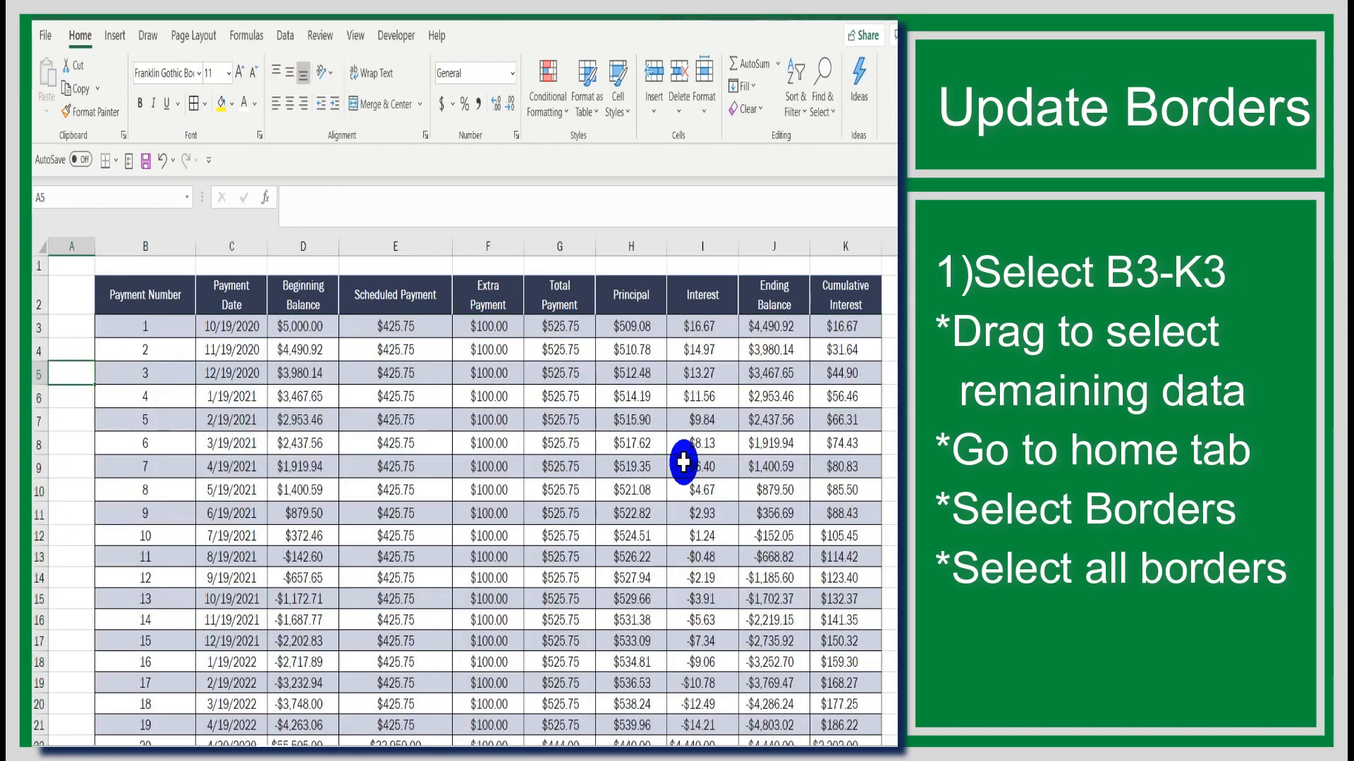
scroll(841, 430, down, 1)
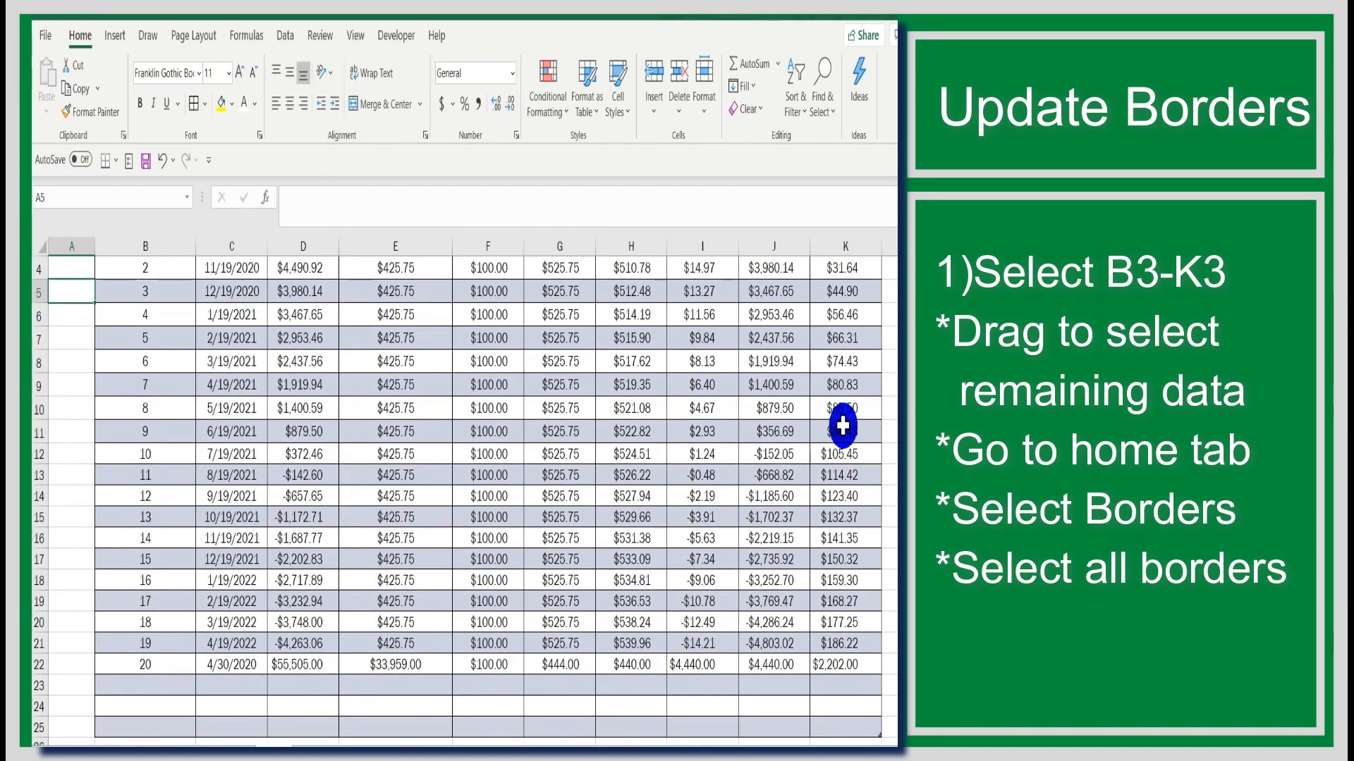
scroll(842, 426, up, 1)
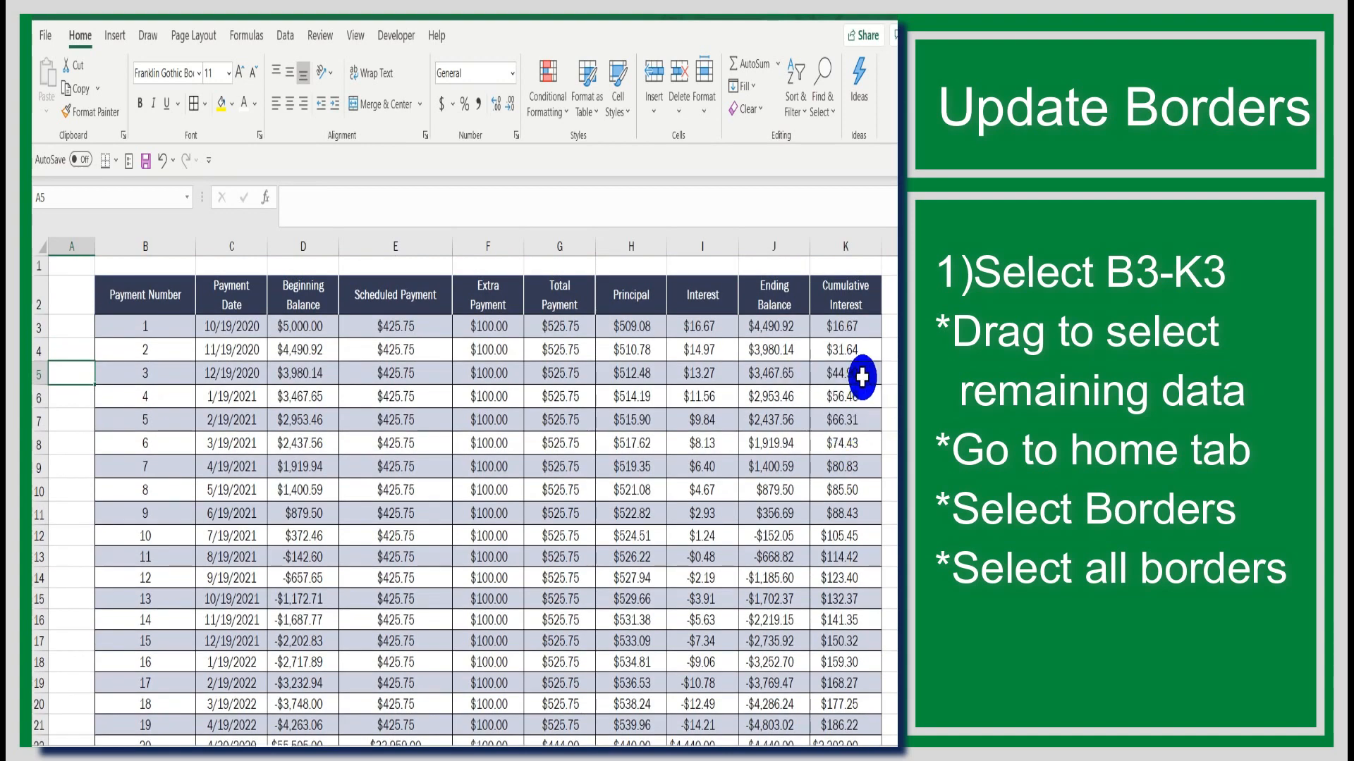